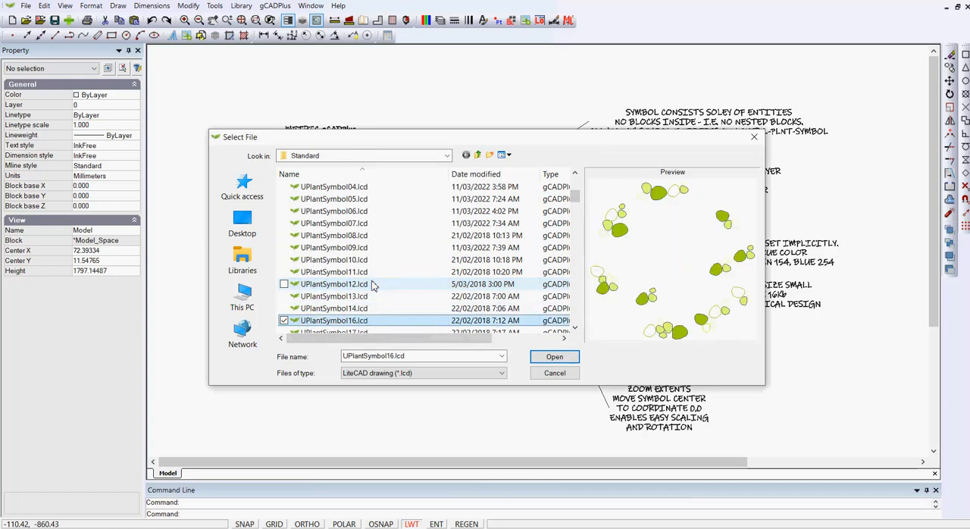
- Load UPlantSymbol18.lcd from the Standard folder and insert the block above the existing plant symbols, at about X 2306, Y 1259
key(Down)
key(Down)
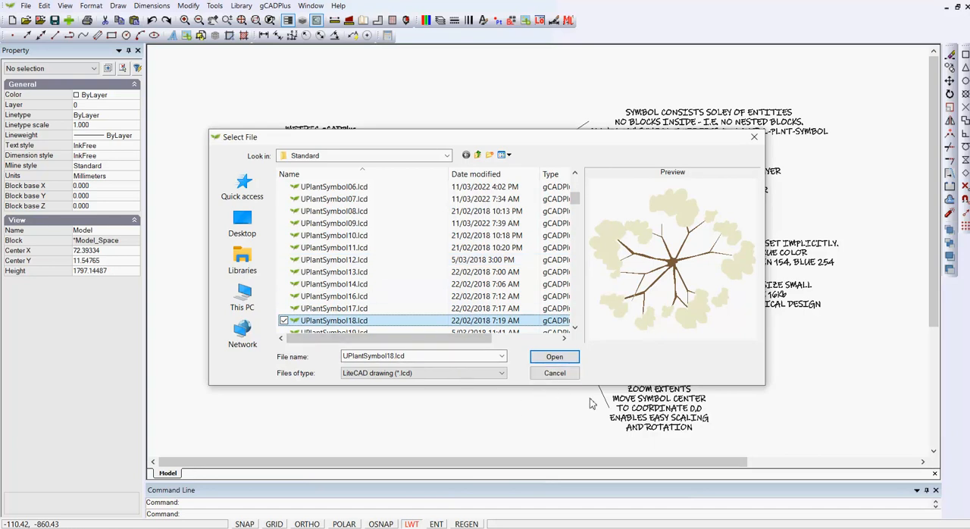
click(554, 357)
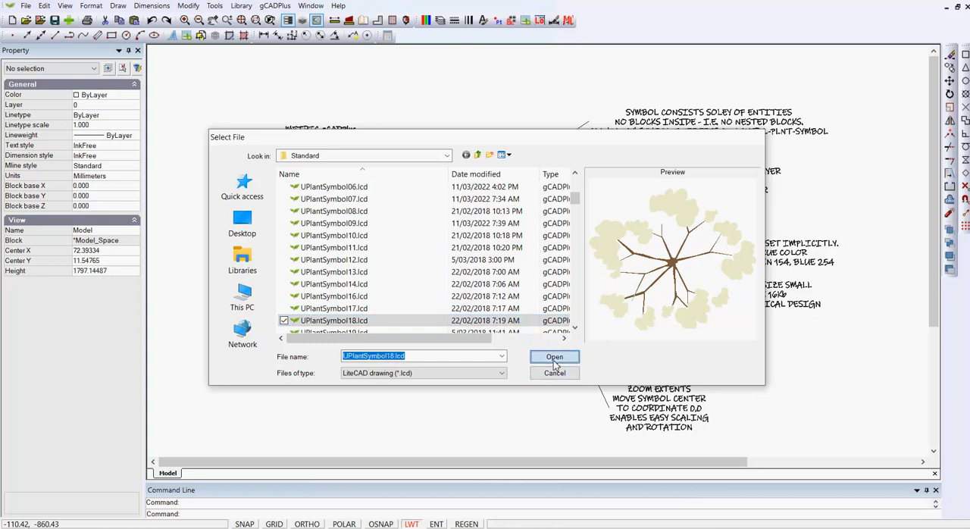
click(396, 351)
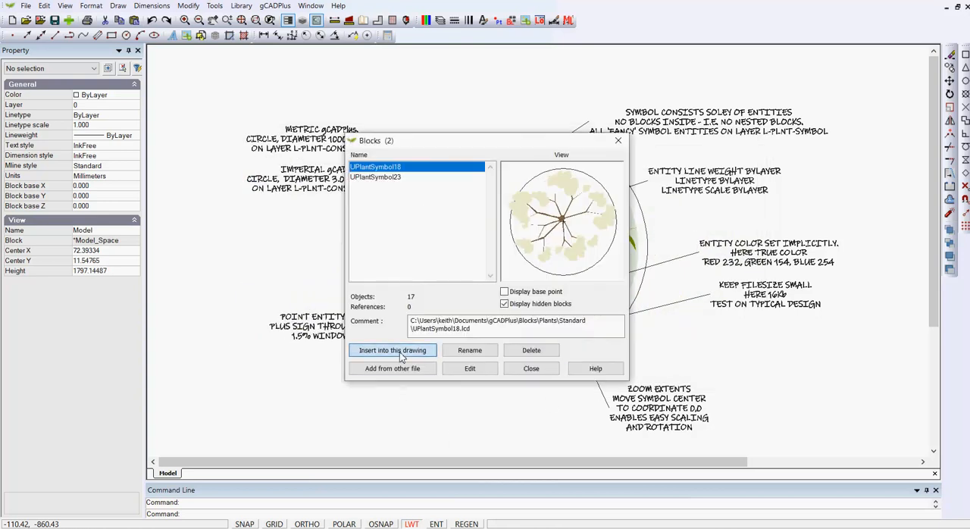
click(468, 326)
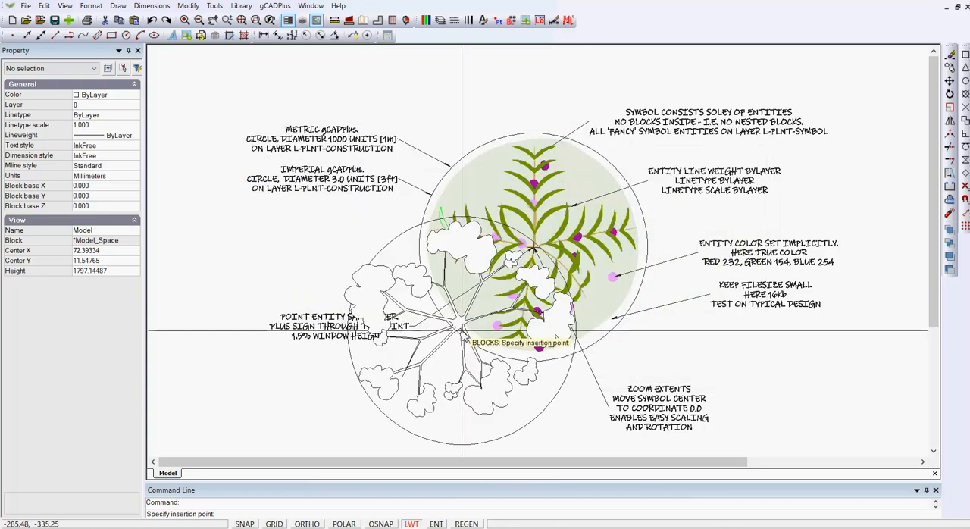
scroll(425, 324, down, 3)
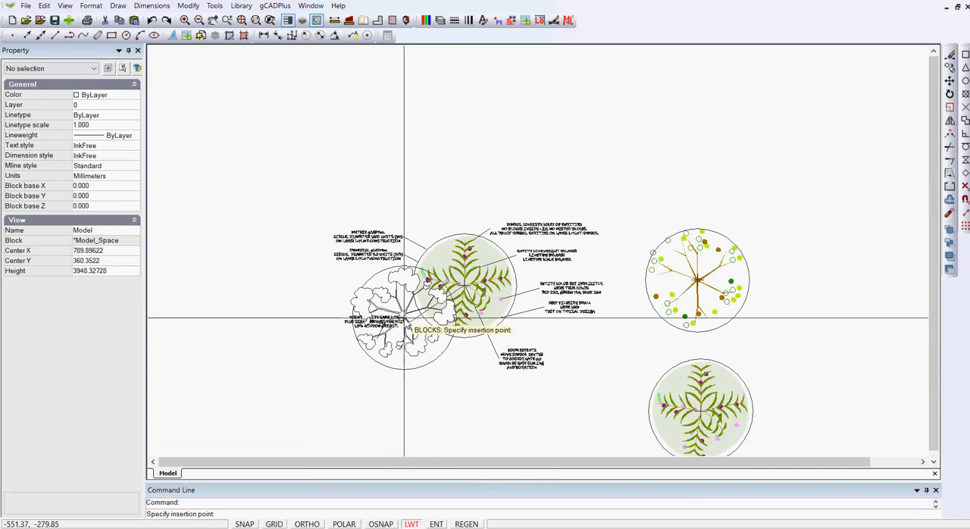
click(701, 156)
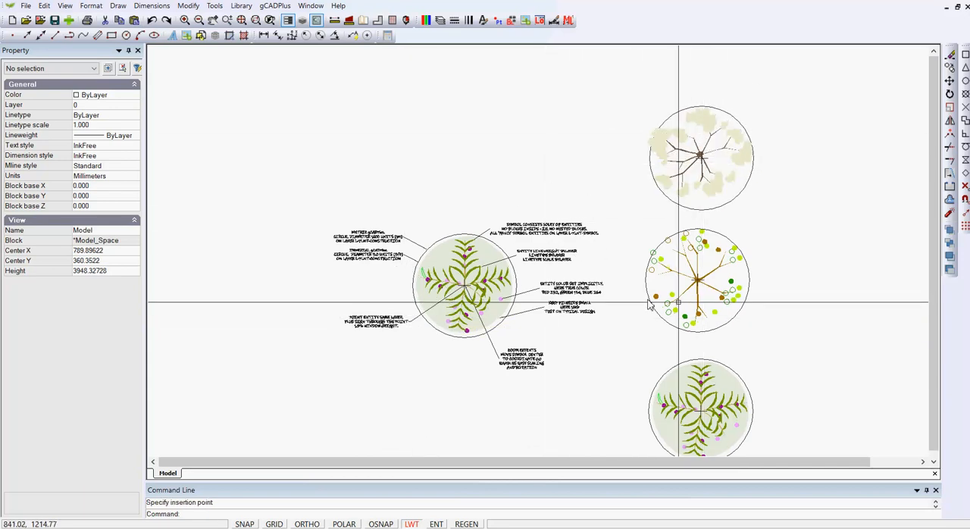
- Inspect the block reference properties of the inserted UPlantSymbol18 and of the UPlantSymbol23 below it
click(709, 196)
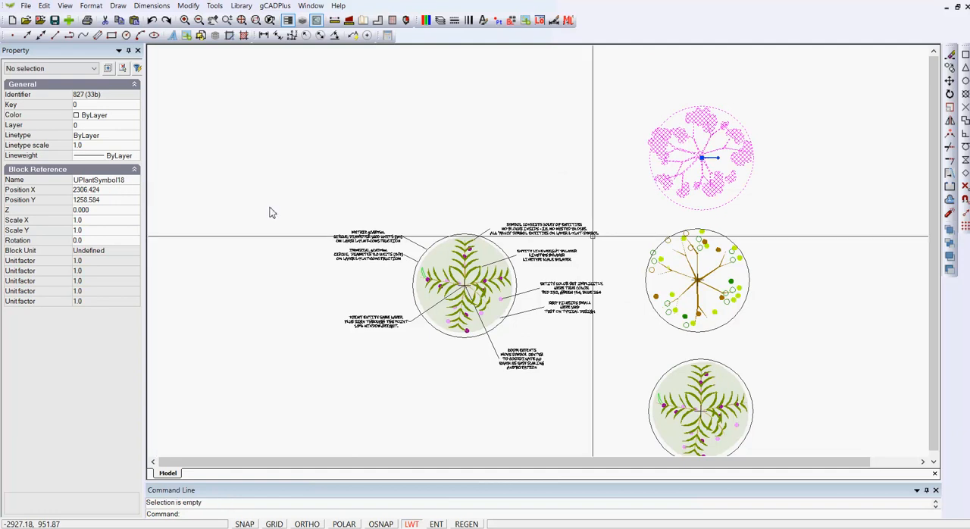
key(Escape)
click(698, 286)
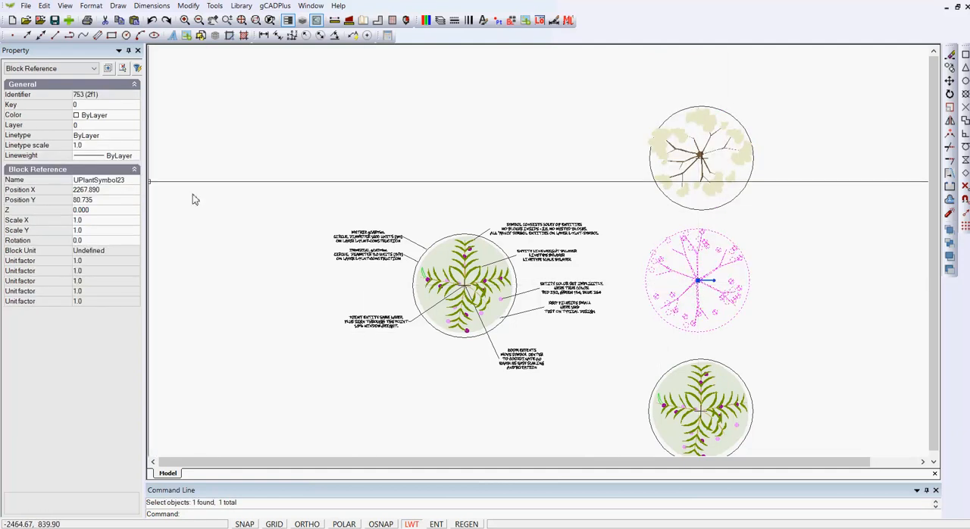
key(Escape)
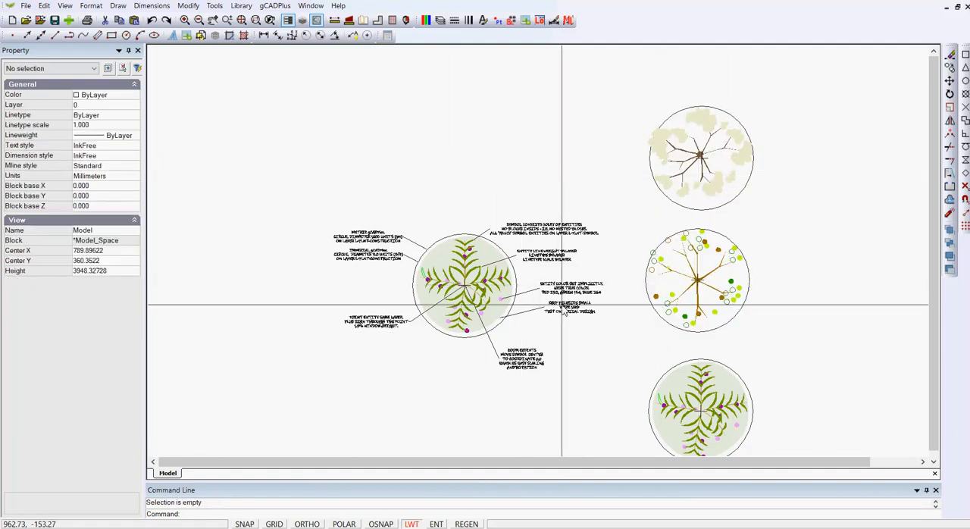
- Turn off the L-PLNT-SYMBOL layer and view the plant symbols with it hidden
scroll(563, 295, up, 1)
scroll(559, 305, up, 1)
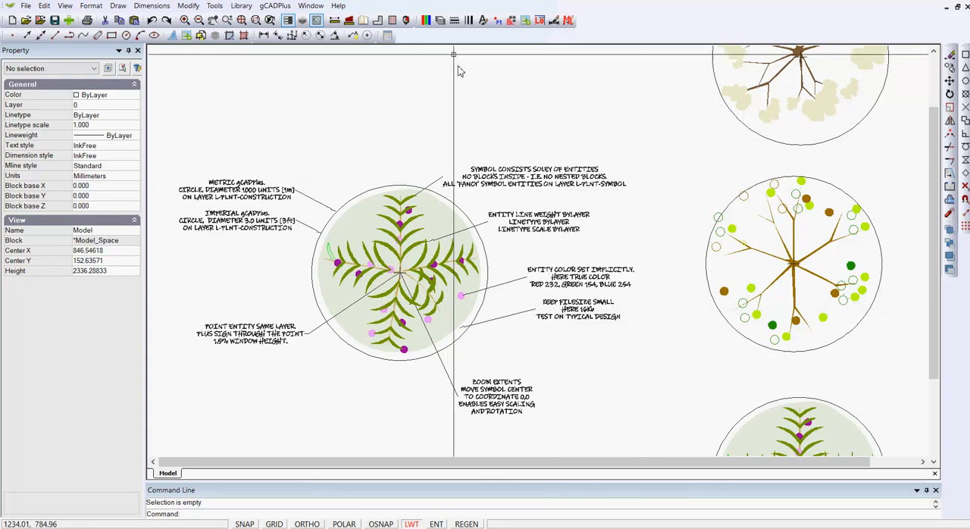
click(440, 21)
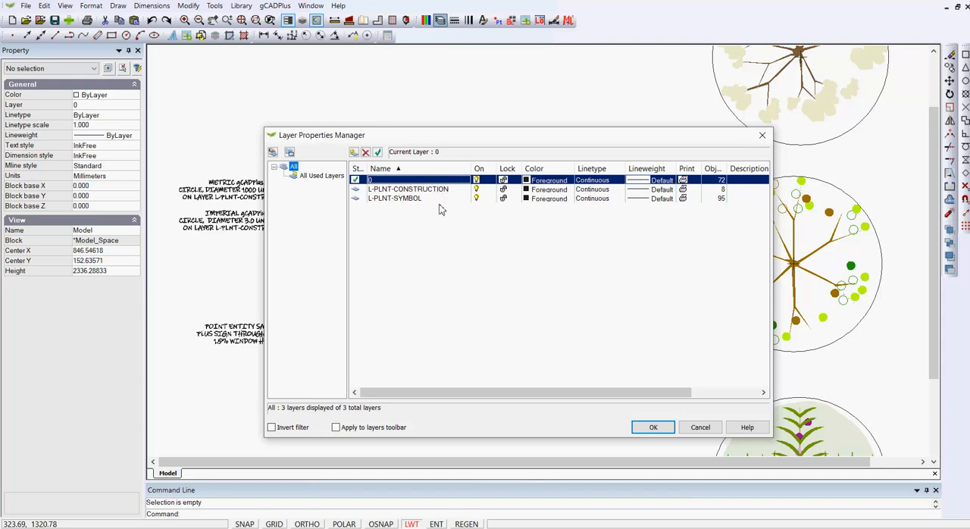
click(476, 201)
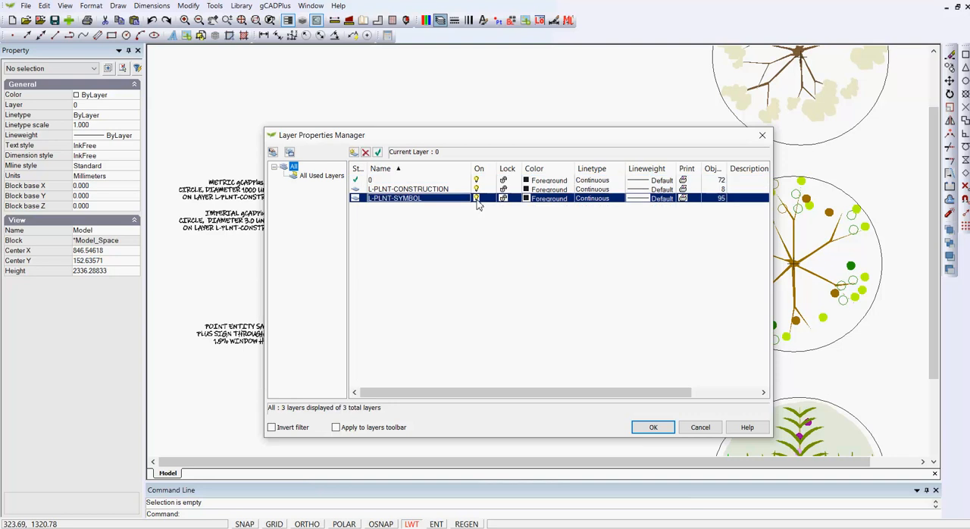
click(650, 428)
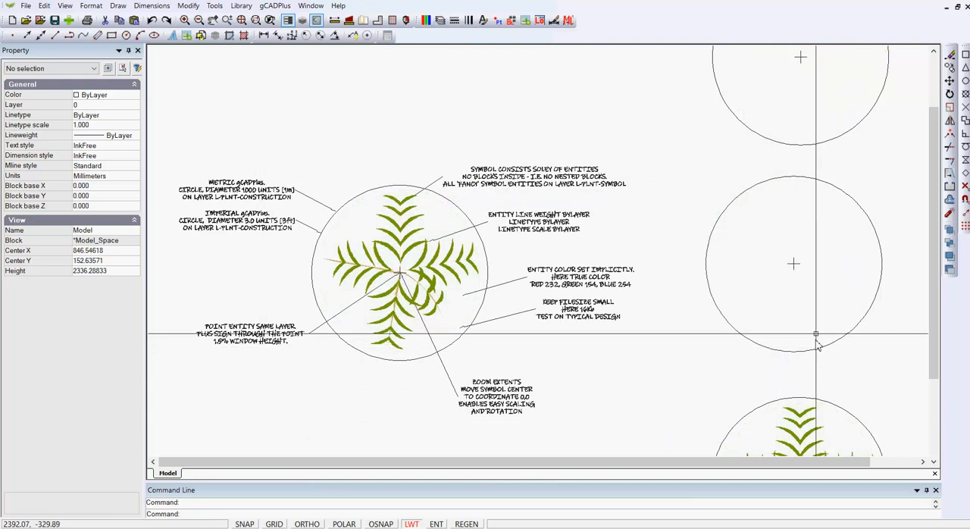
scroll(654, 225, down, 1)
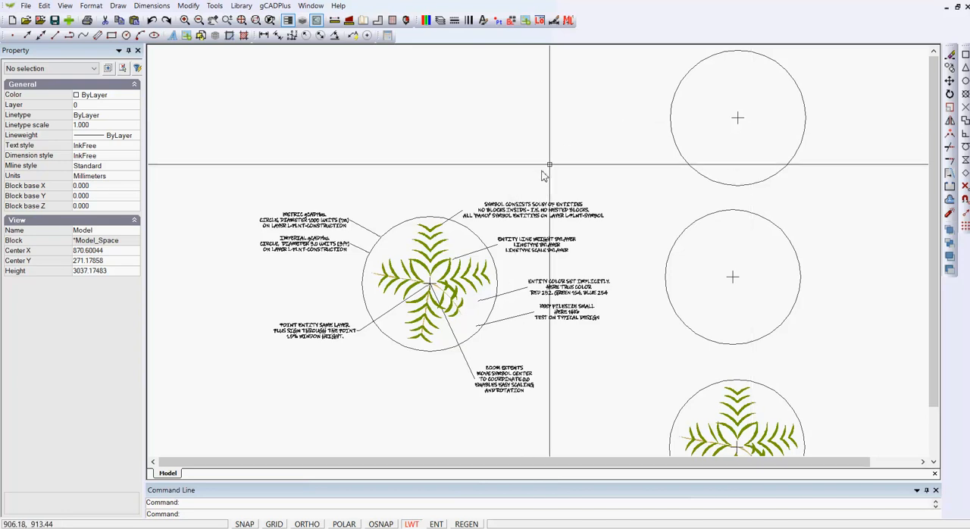
- Turn the L-PLNT-SYMBOL layer back on and check the drawing's block list
click(439, 20)
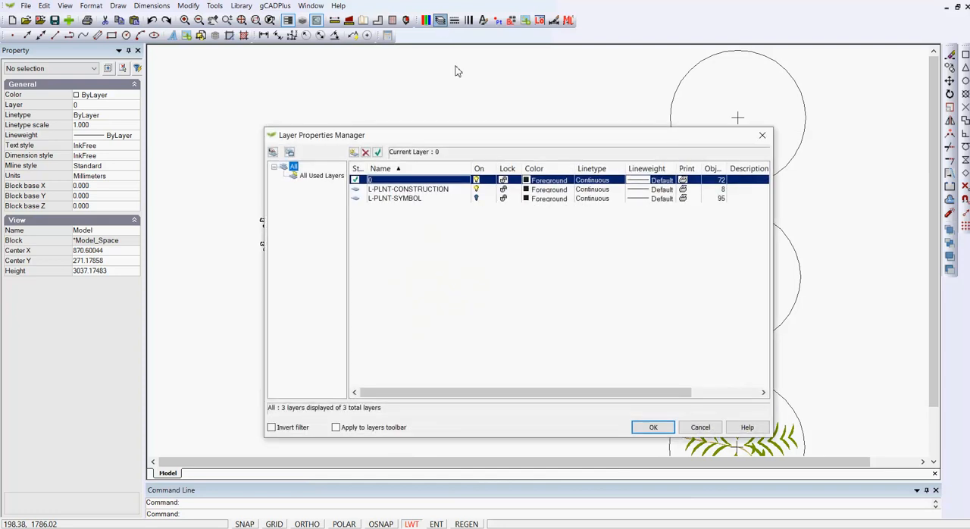
click(476, 198)
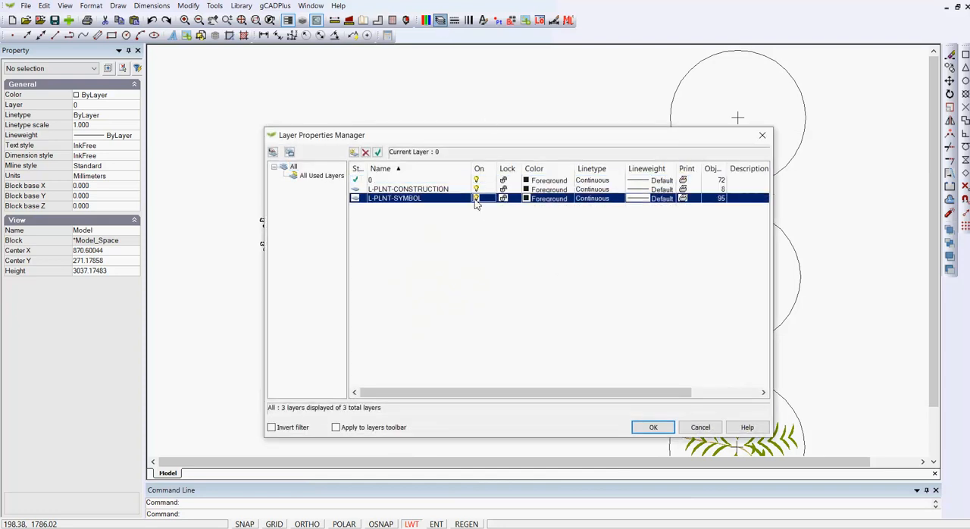
click(653, 427)
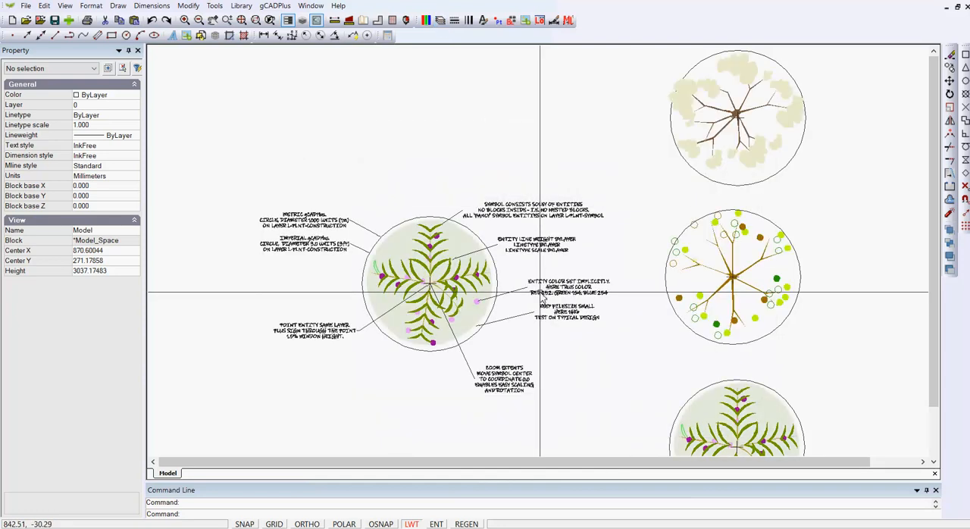
click(511, 22)
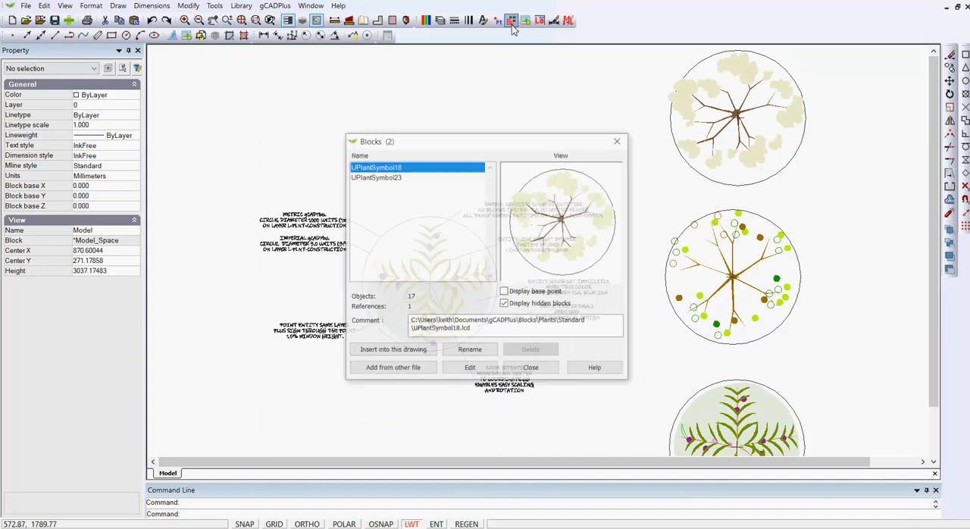
click(531, 369)
- Turn off the L-PLNT-CONSTRUCTION layer and check the plant symbols without their construction geometry
click(440, 23)
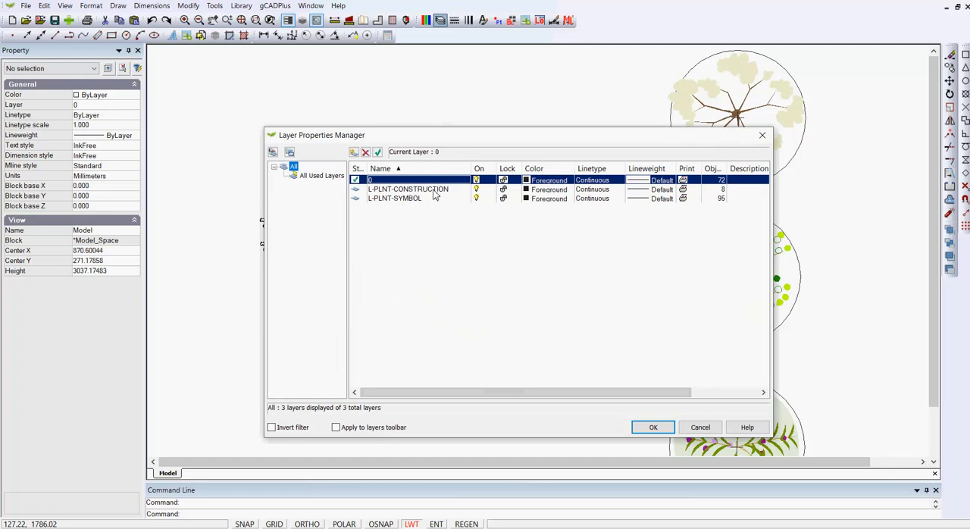
click(477, 190)
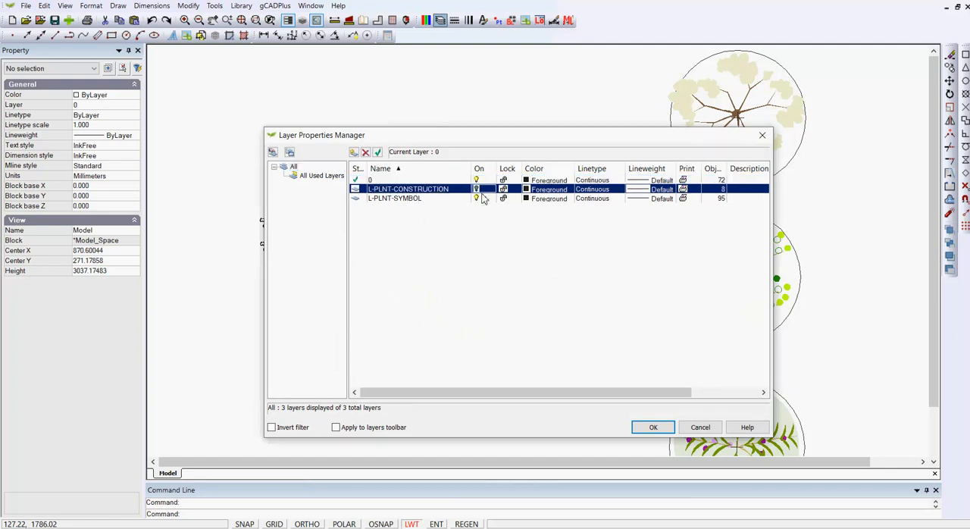
click(671, 431)
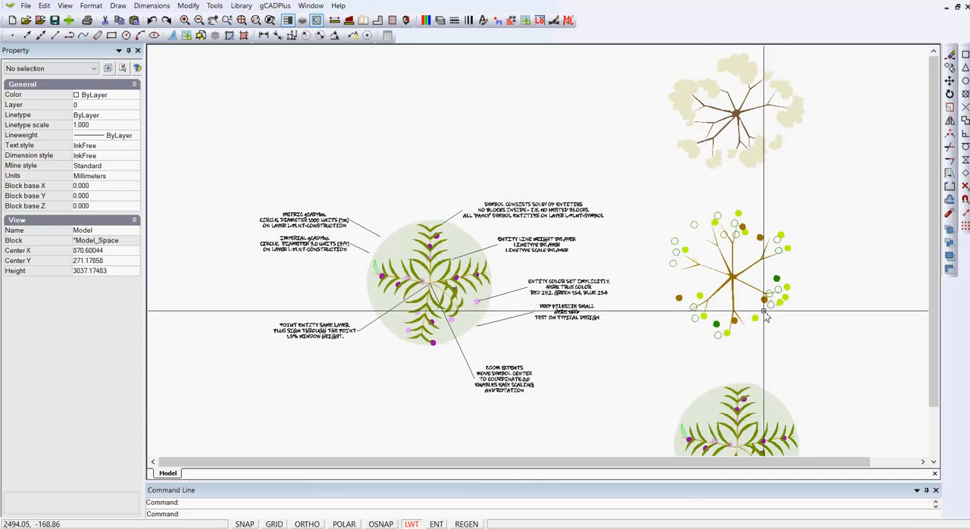
scroll(766, 317, up, 1)
scroll(765, 317, down, 1)
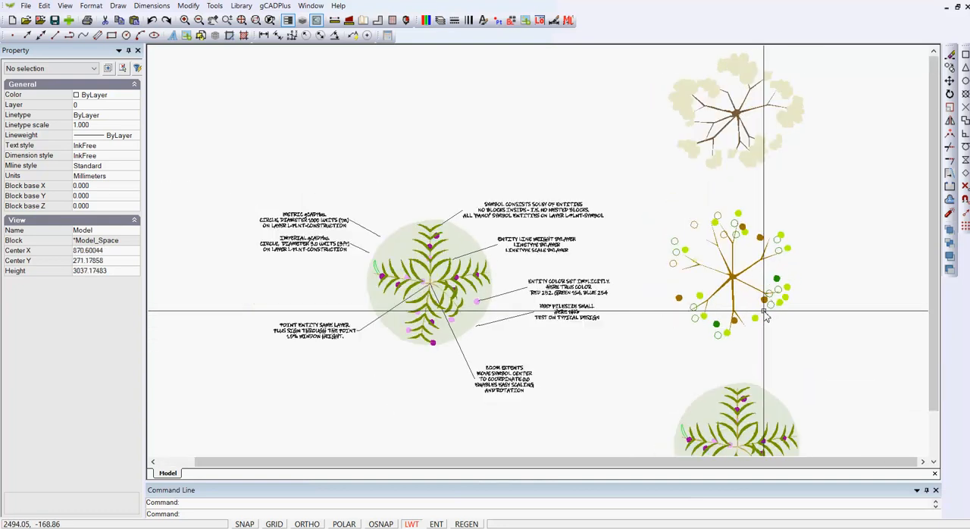
click(724, 131)
key(Escape)
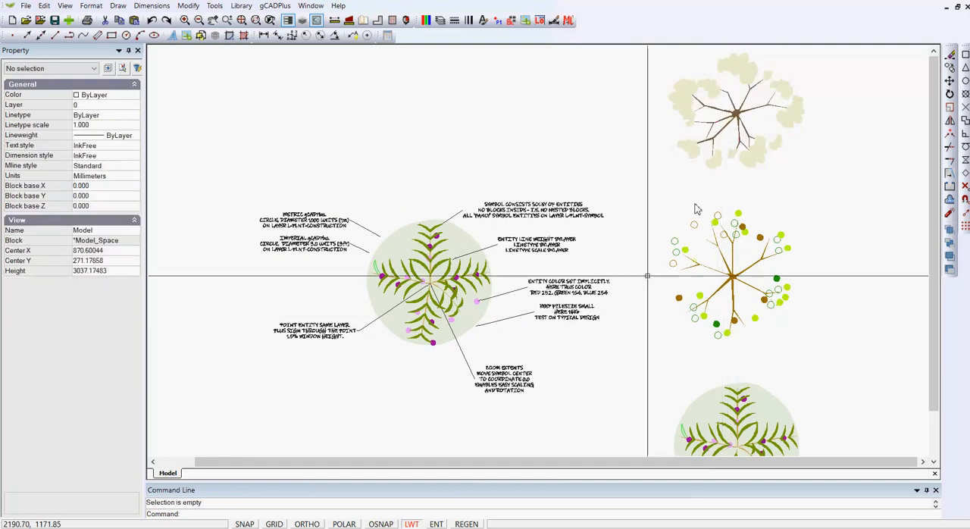
- Examine the annotated plant symbol and its notes on circle diameter, layers, entity properties and centre point
mouse_move(481, 336)
middle_down()
mouse_move(655, 284)
mouse_move(631, 290)
middle_up()
scroll(628, 272, up, 1)
scroll(628, 273, up, 1)
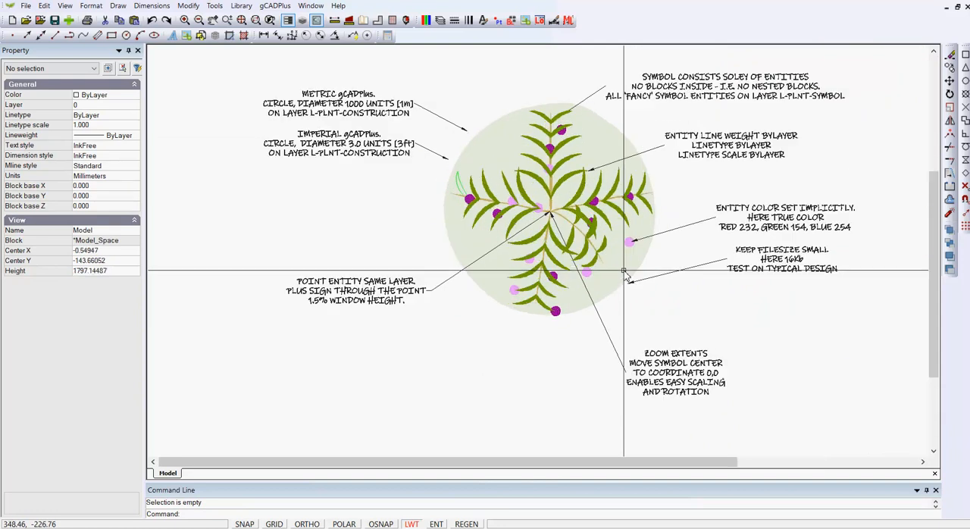
middle_drag(561, 356, 538, 381)
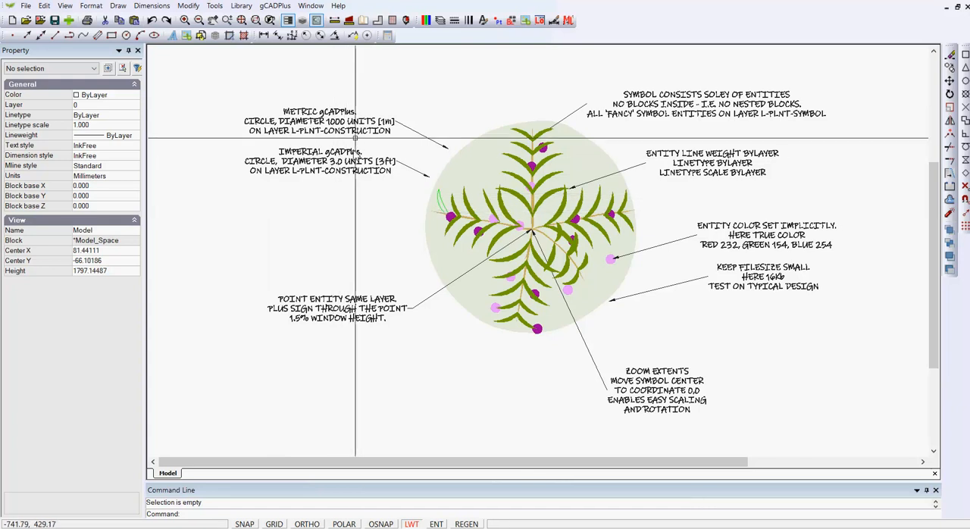
scroll(333, 148, up, 2)
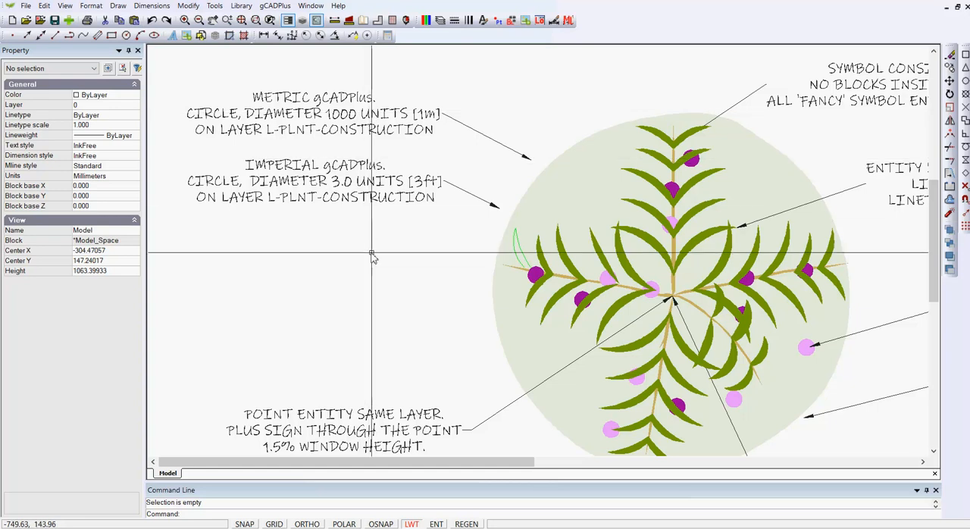
scroll(358, 257, down, 1)
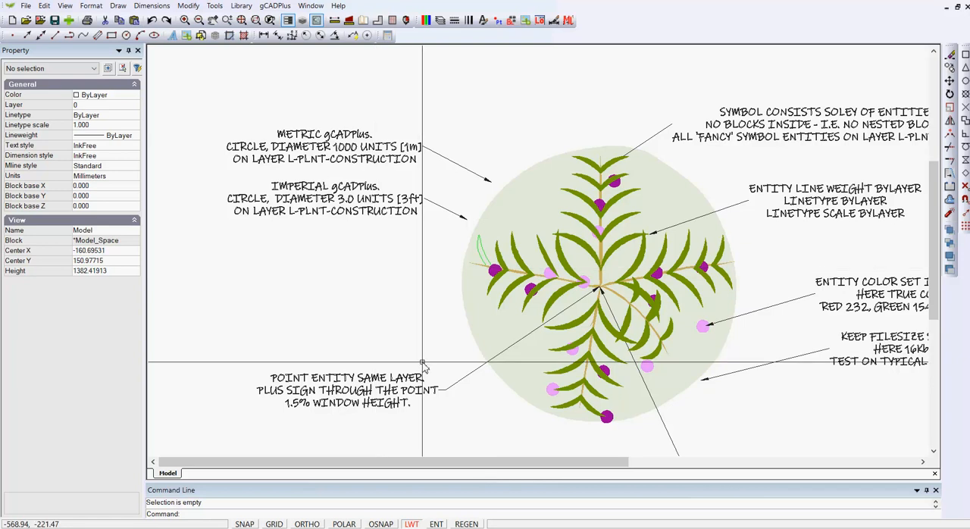
middle_drag(423, 363, 385, 202)
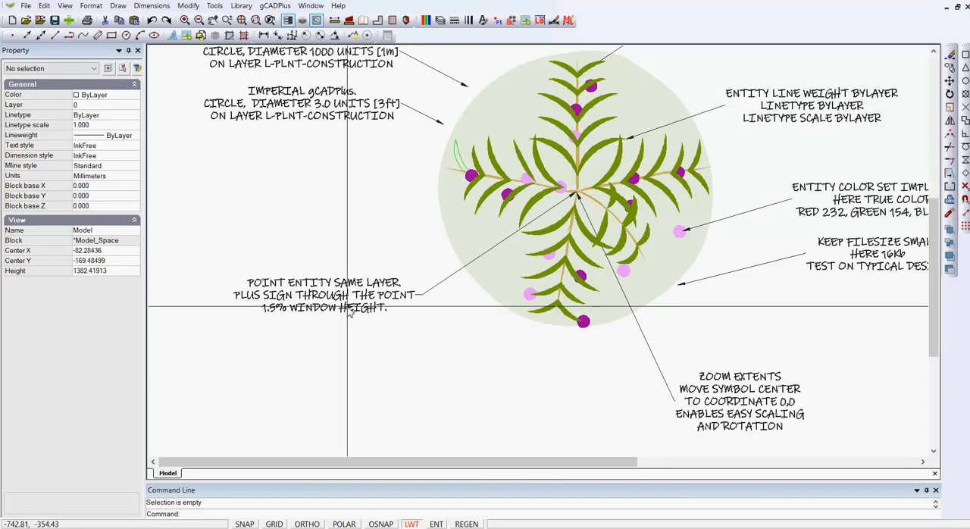
scroll(322, 299, up, 1)
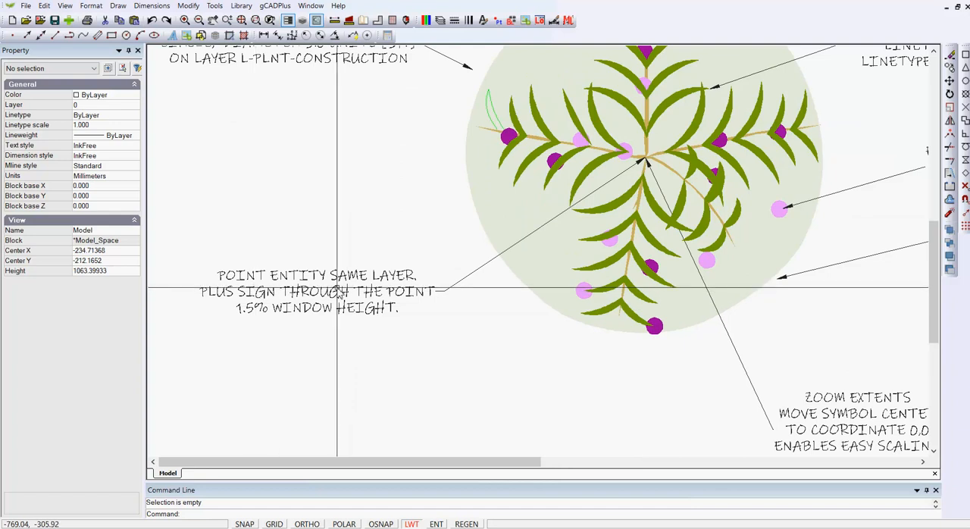
scroll(348, 290, down, 1)
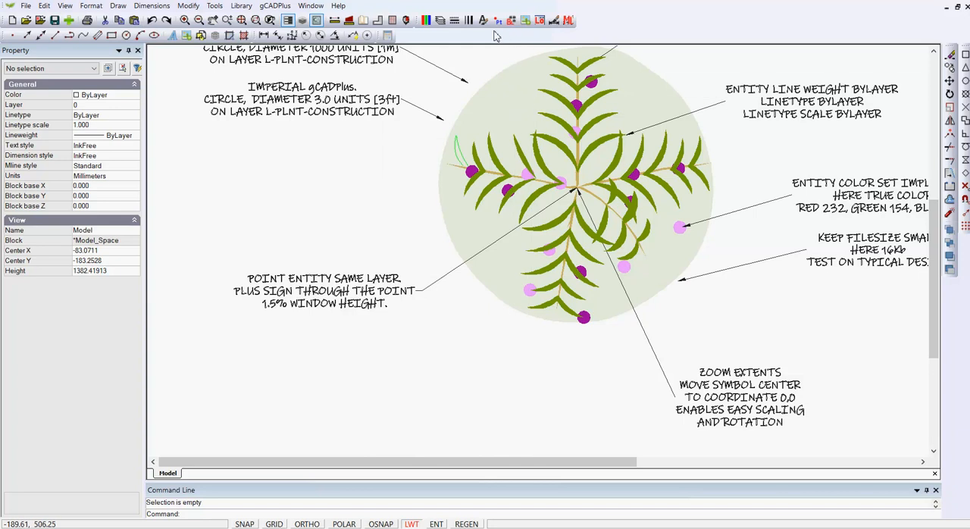
- Turn off the L-PLNT-SYMBOL layer, turn on L-PLNT-CONSTRUCTION, and view the annotated symbol's circle and centre point
click(440, 21)
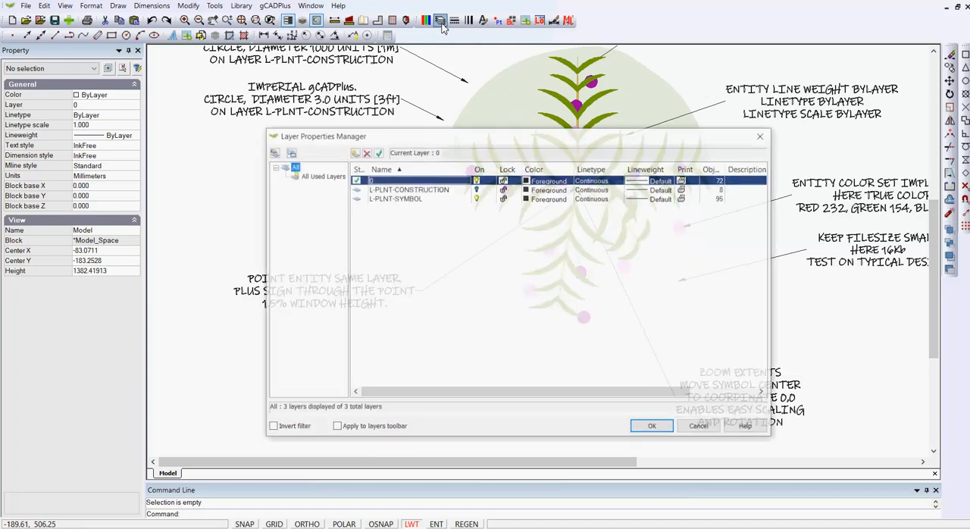
click(477, 198)
click(477, 189)
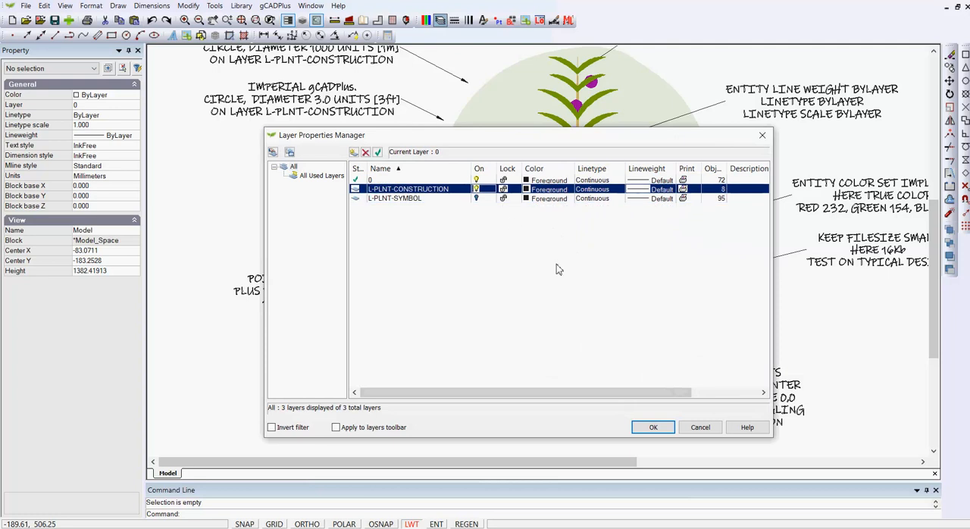
click(651, 426)
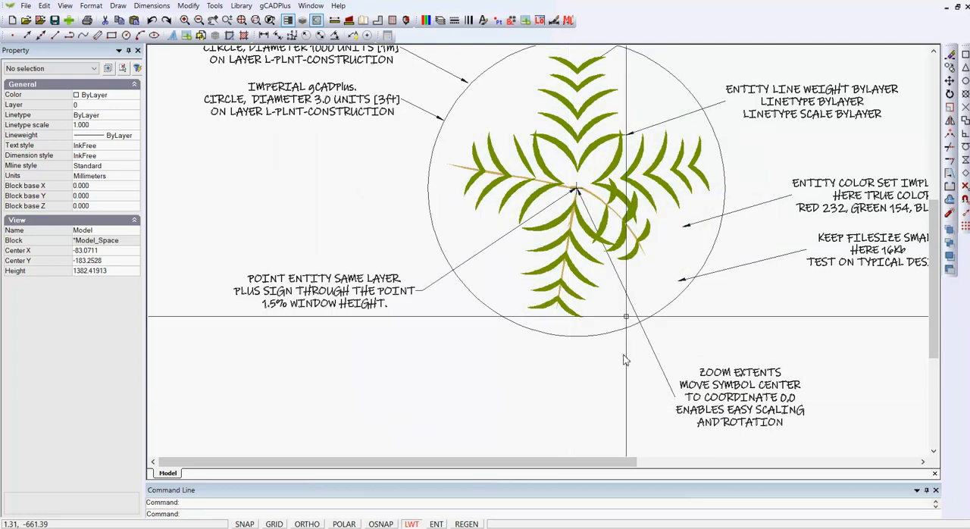
scroll(485, 307, up, 1)
scroll(485, 307, down, 1)
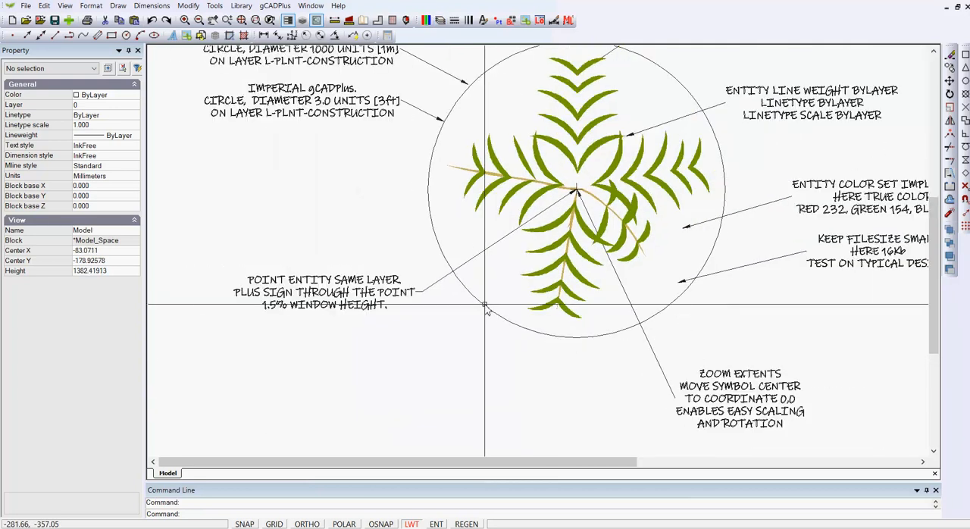
scroll(485, 304, down, 1)
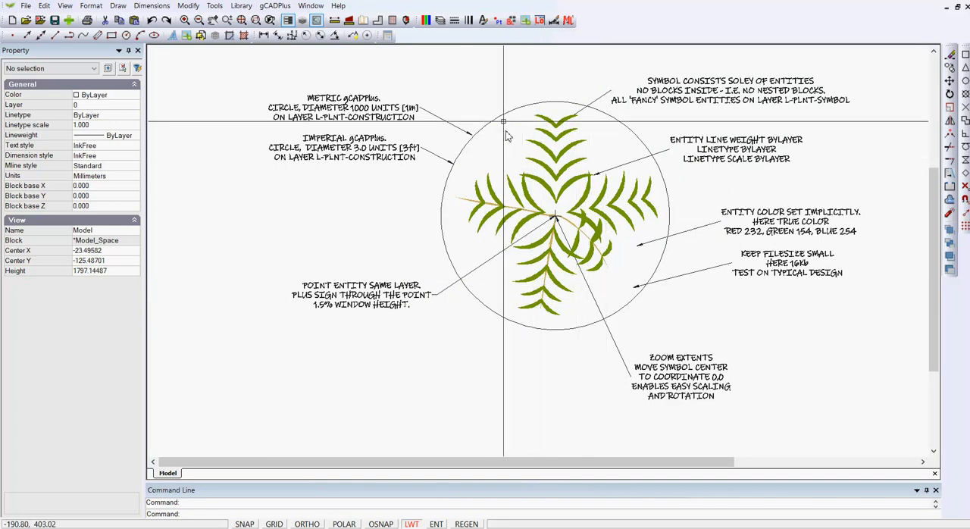
- Assign the leaf and stem entities window-selected inside the annotated symbol's circle to the L-PLNT-SYMBOL layer
click(451, 77)
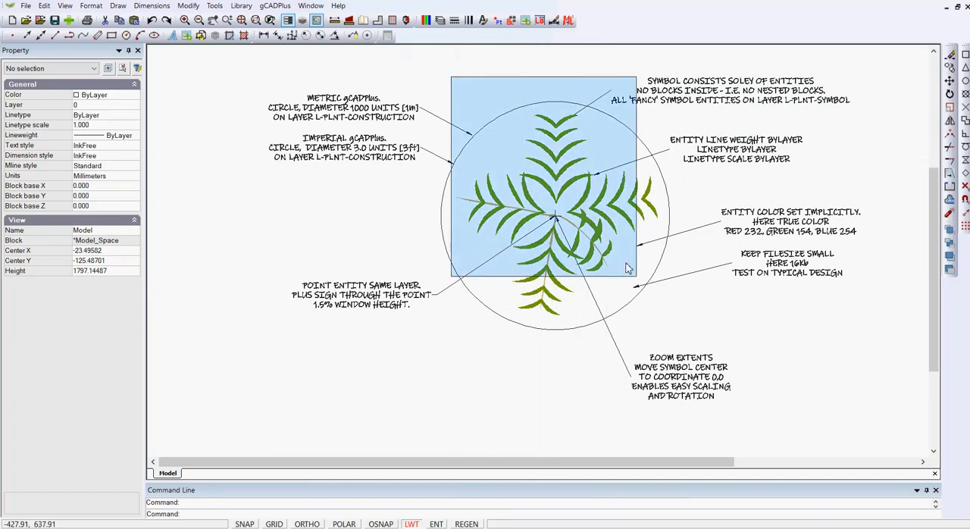
click(653, 315)
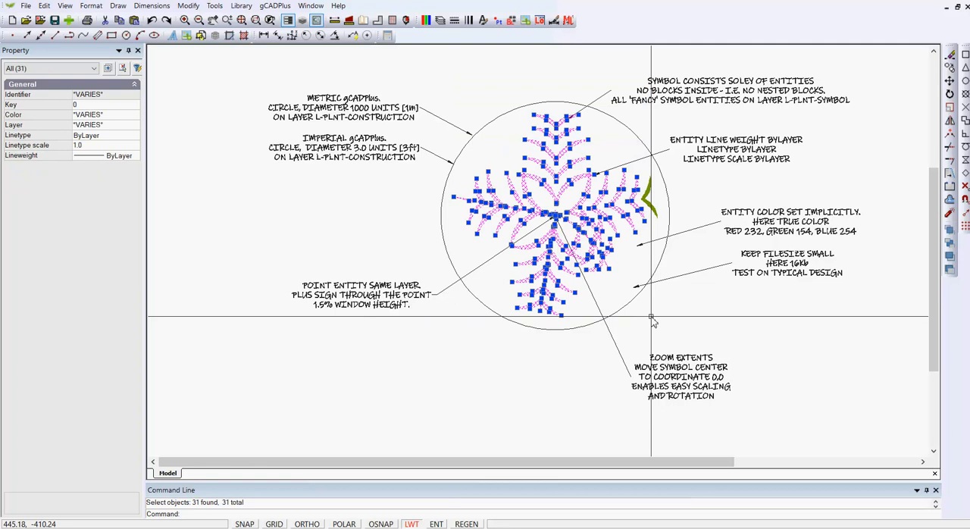
click(135, 126)
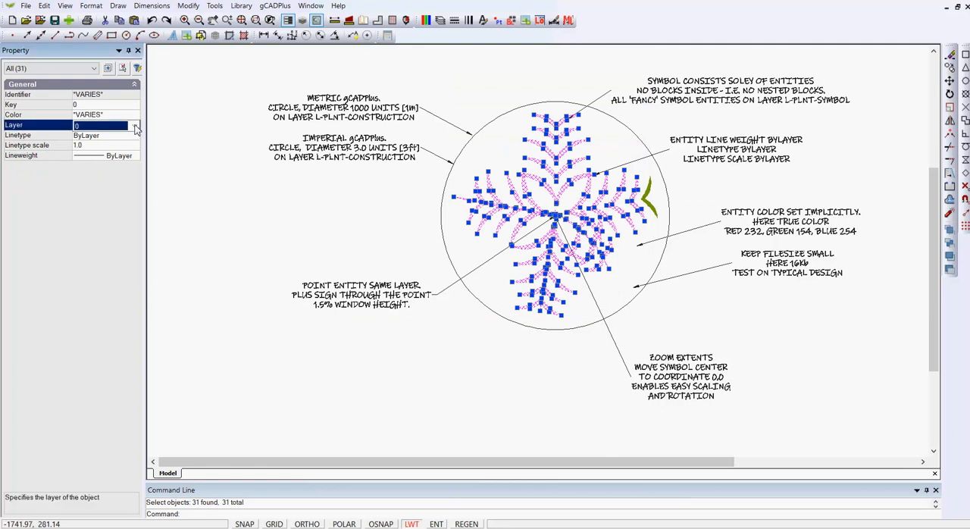
click(136, 127)
click(119, 155)
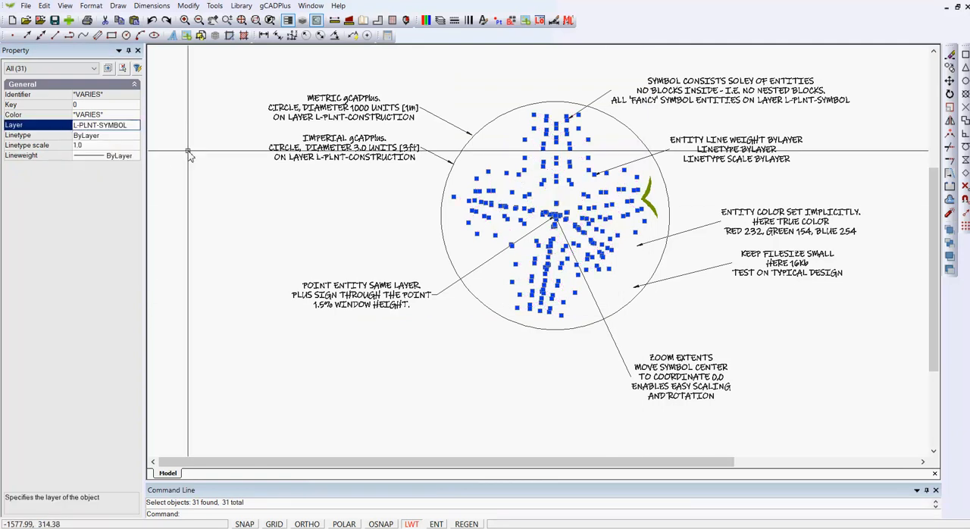
key(Escape)
- Assign the leftover green leaf polyline near the circle's right edge to the L-PLNT-SYMBOL layer
click(647, 198)
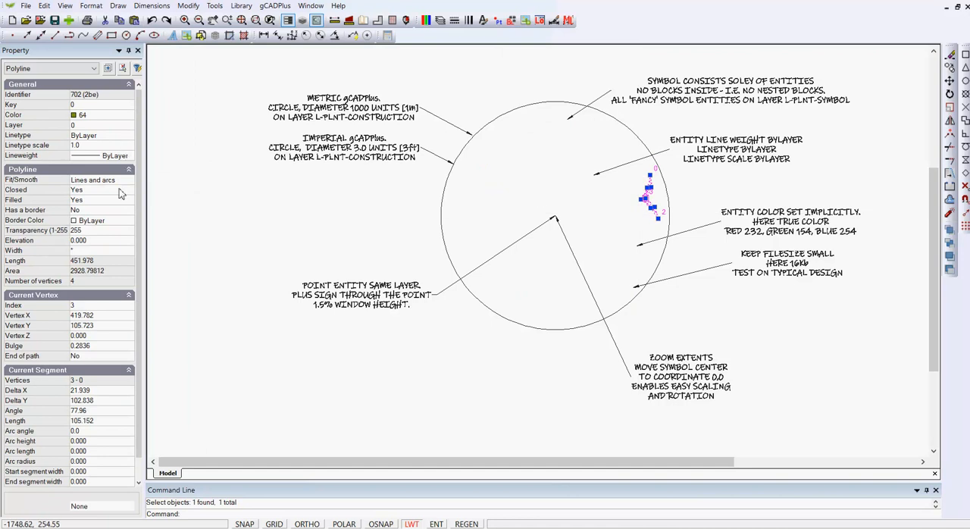
click(131, 128)
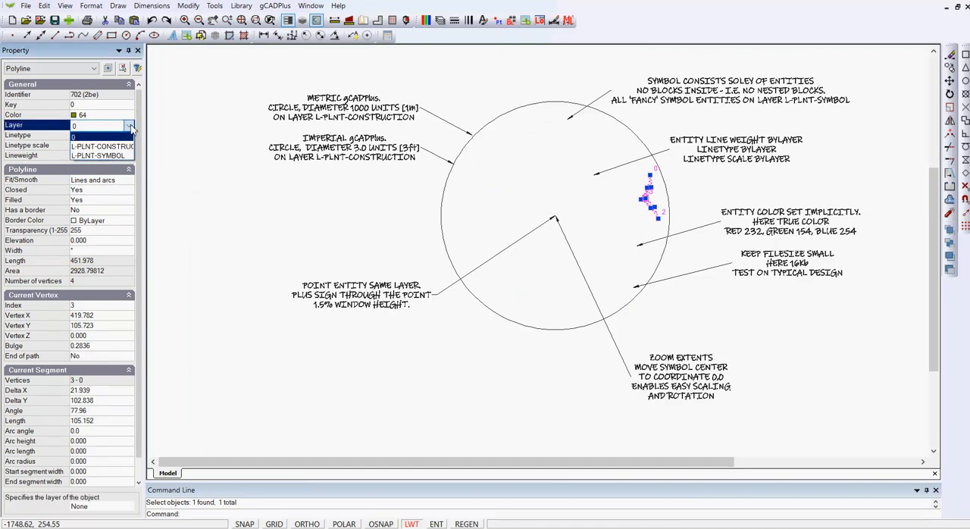
click(110, 156)
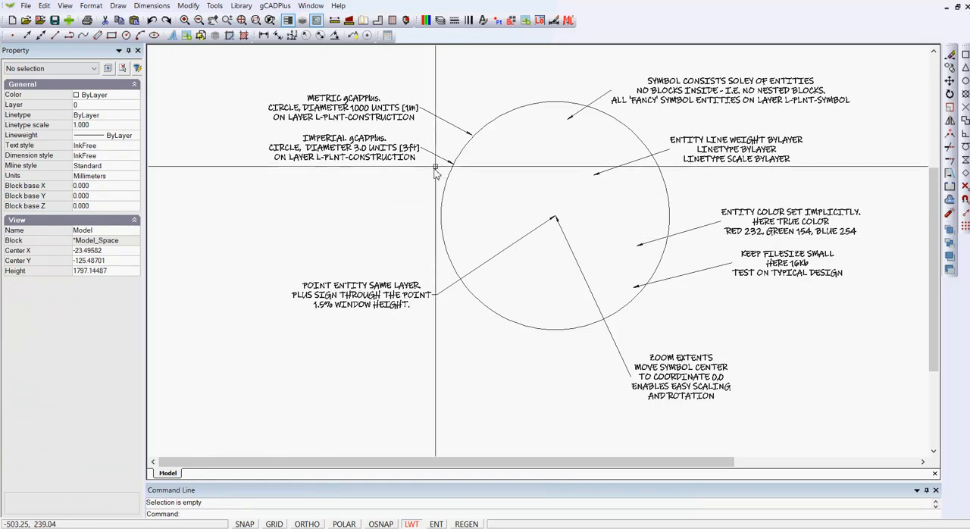
- Place a point entity at the centre of the annotated symbol's circle, where the two leader arrows meet, using object snap
scroll(557, 255, up, 4)
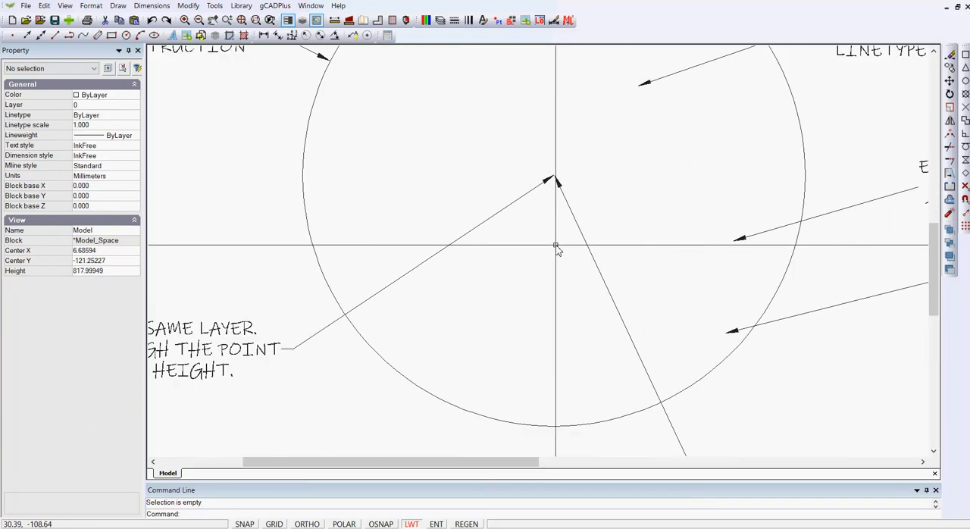
scroll(577, 255, down, 3)
scroll(565, 216, up, 4)
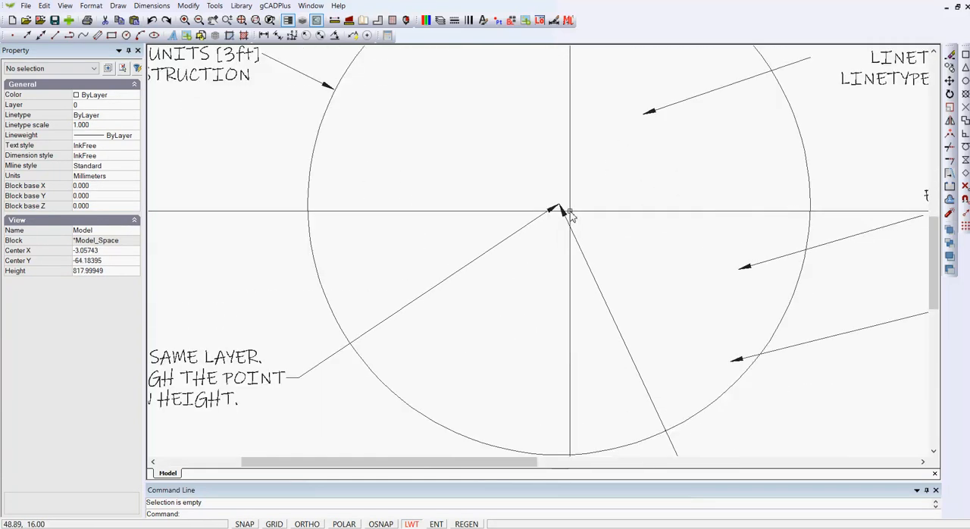
scroll(571, 216, down, 2)
scroll(570, 216, down, 1)
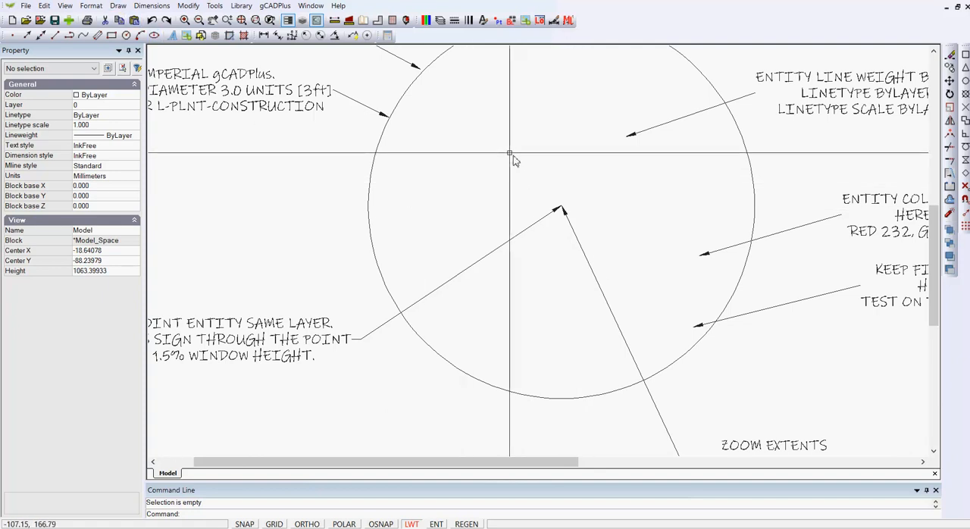
click(634, 255)
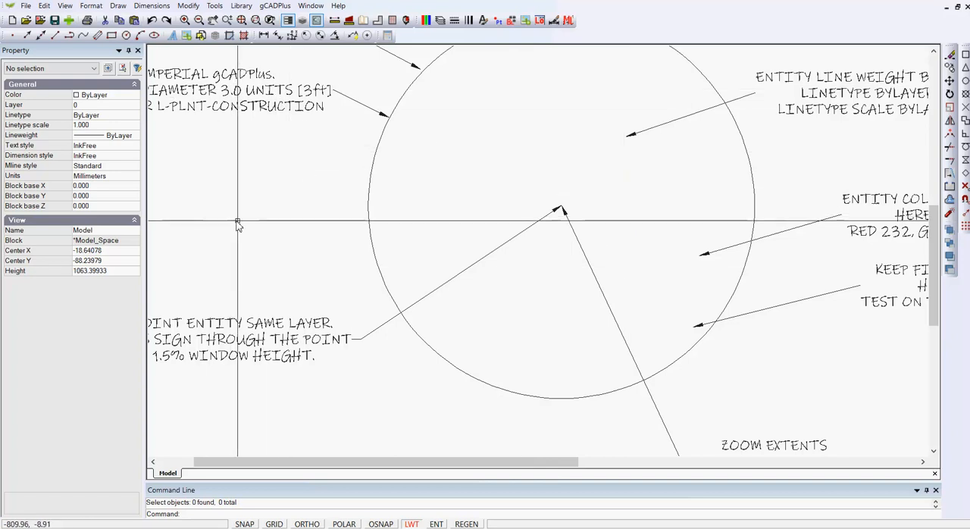
click(118, 6)
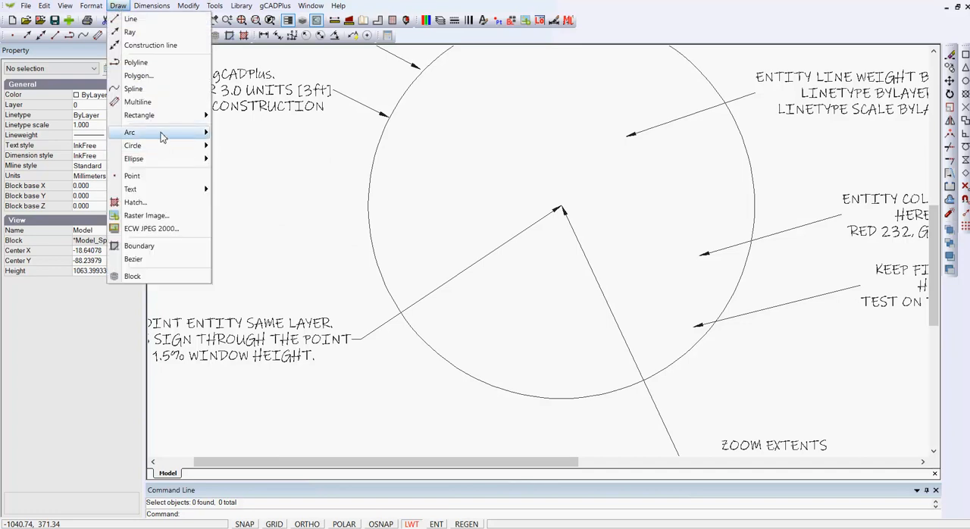
click(154, 178)
key(F3)
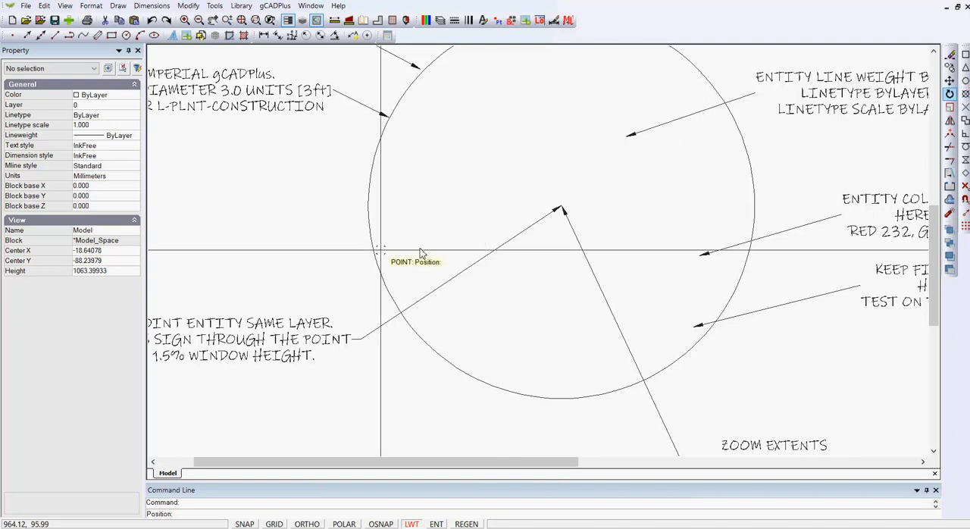
right_click(433, 215)
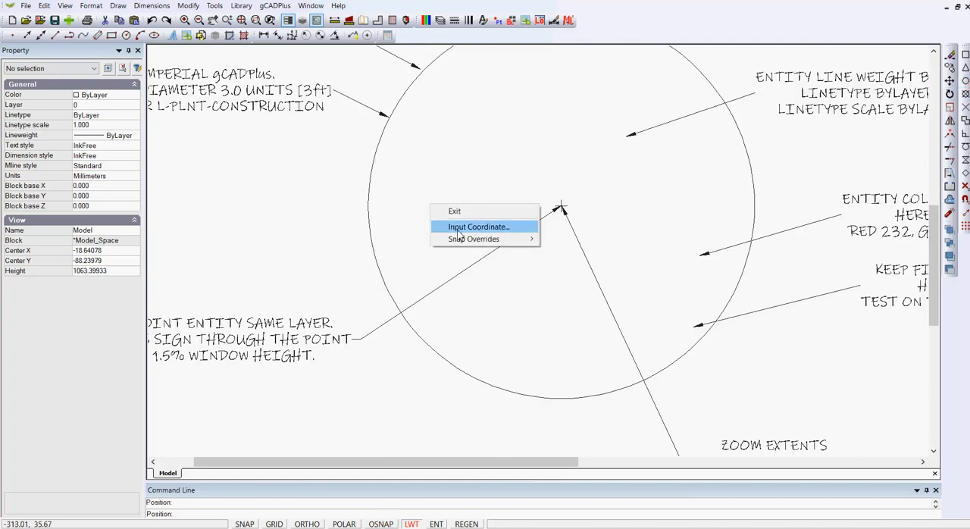
click(455, 222)
- Inspect the centre point's properties and review the Point Style settings for its symbol and size
scroll(564, 216, up, 3)
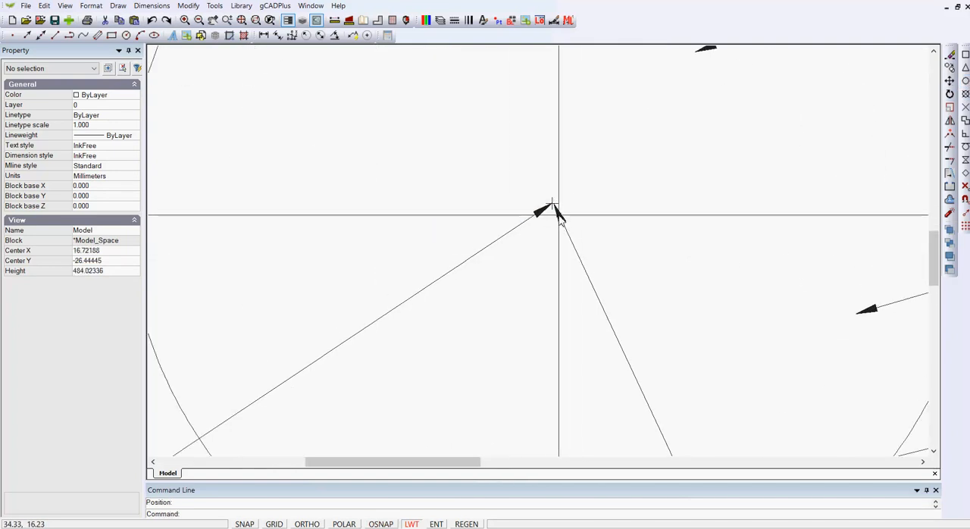
click(554, 206)
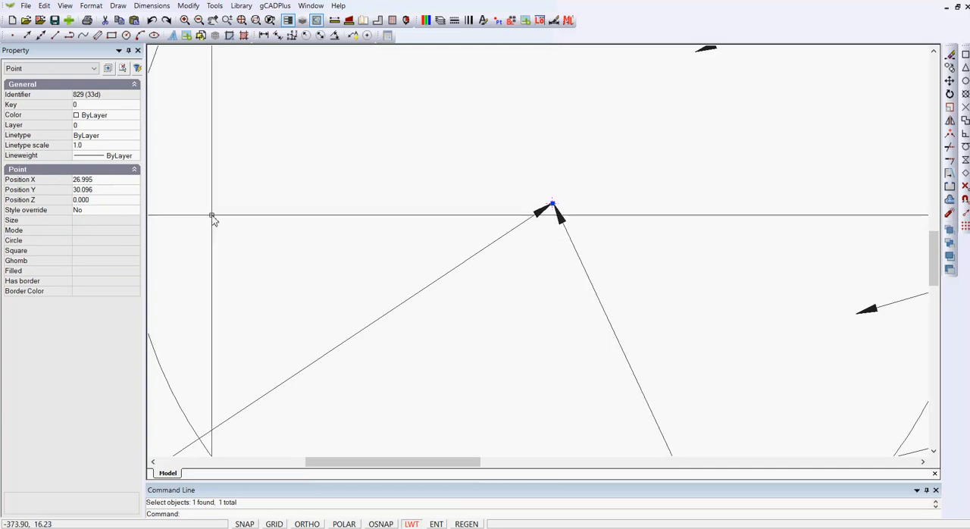
key(Escape)
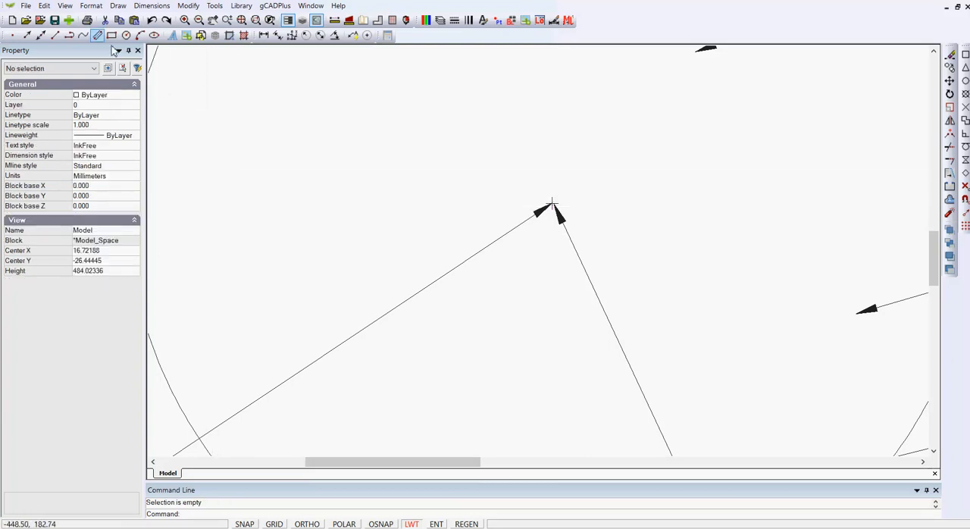
click(91, 6)
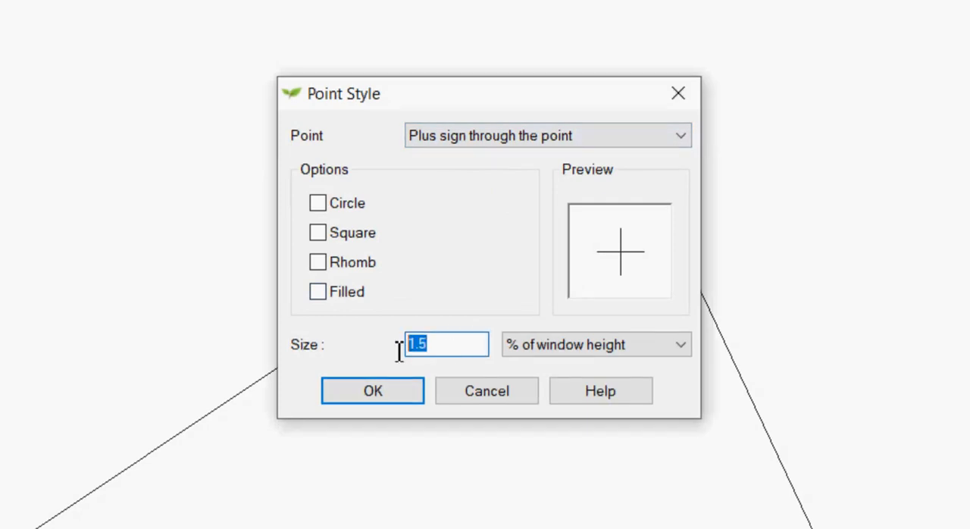
key(Return)
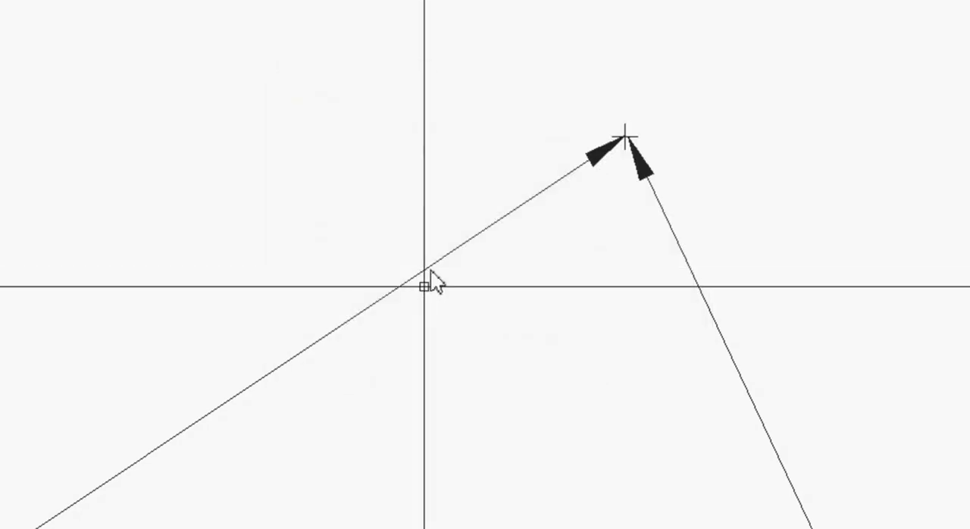
- Rotate the UPlantSymbol23 block, the middle of the three stacked plant symbols, to about 82 degrees around its centre point
scroll(526, 333, down, 5)
scroll(526, 334, down, 2)
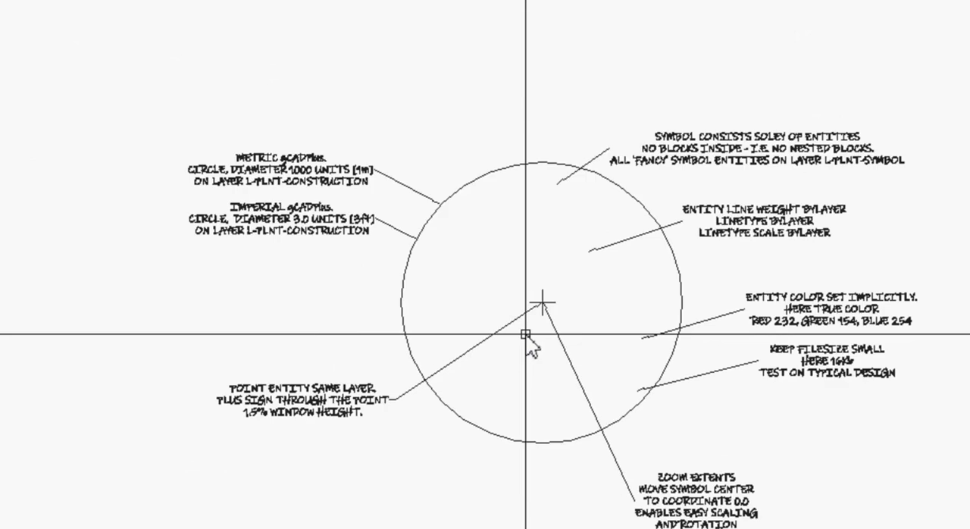
middle_drag(969, 245, 924, 224)
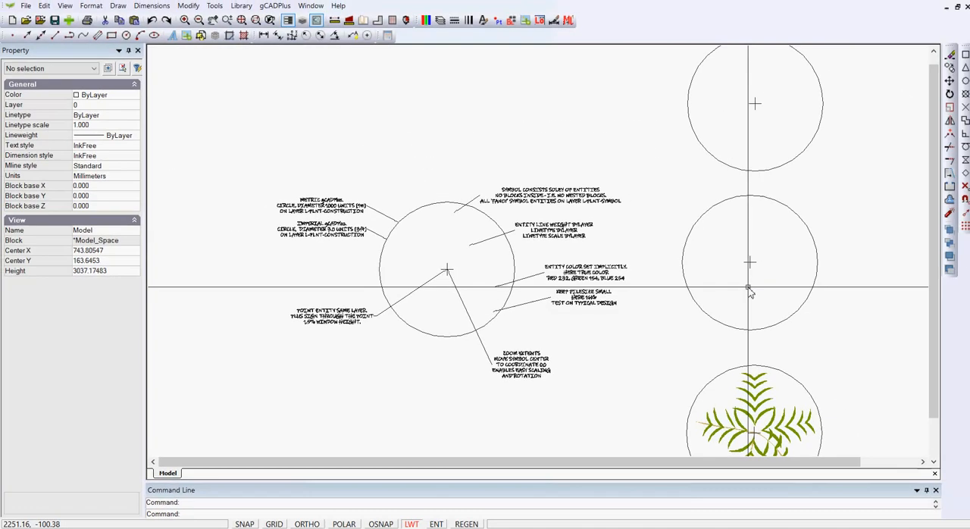
scroll(748, 255, up, 2)
scroll(733, 252, down, 2)
scroll(733, 253, down, 1)
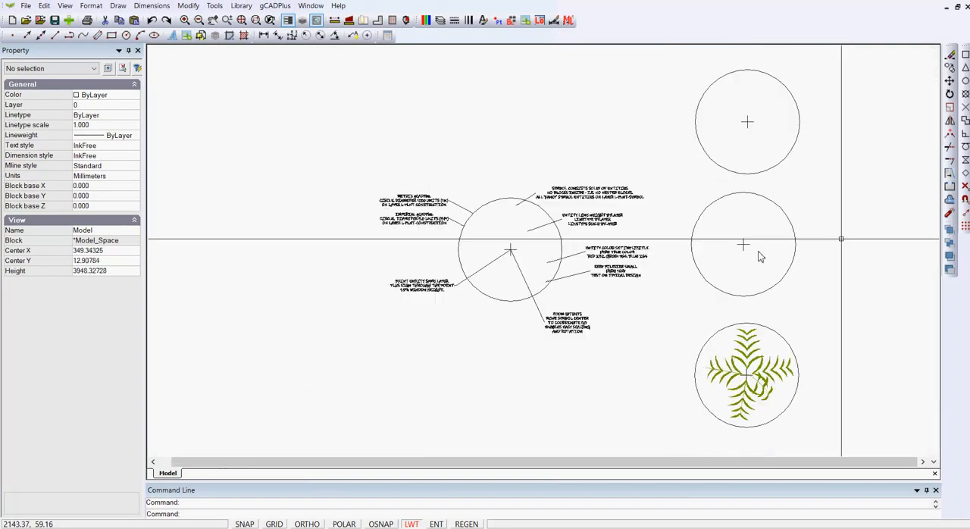
click(795, 232)
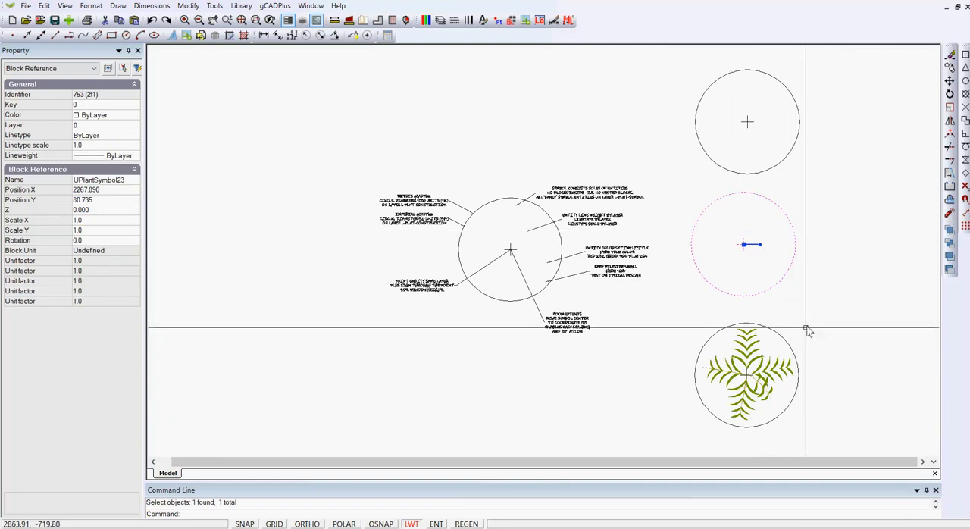
drag(764, 246, 750, 213)
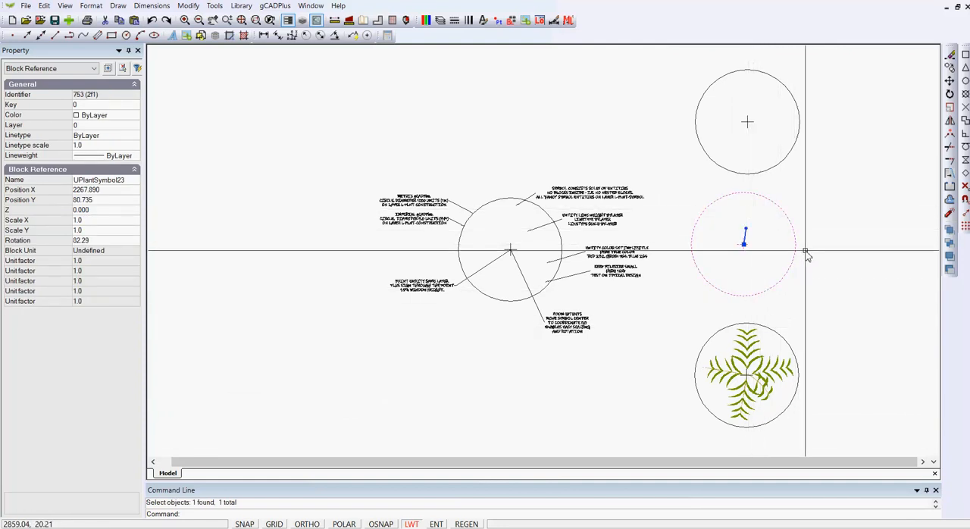
key(Escape)
- Delete the lowest plant symbol in the column, the one with green leaves inside its circle
scroll(738, 263, up, 3)
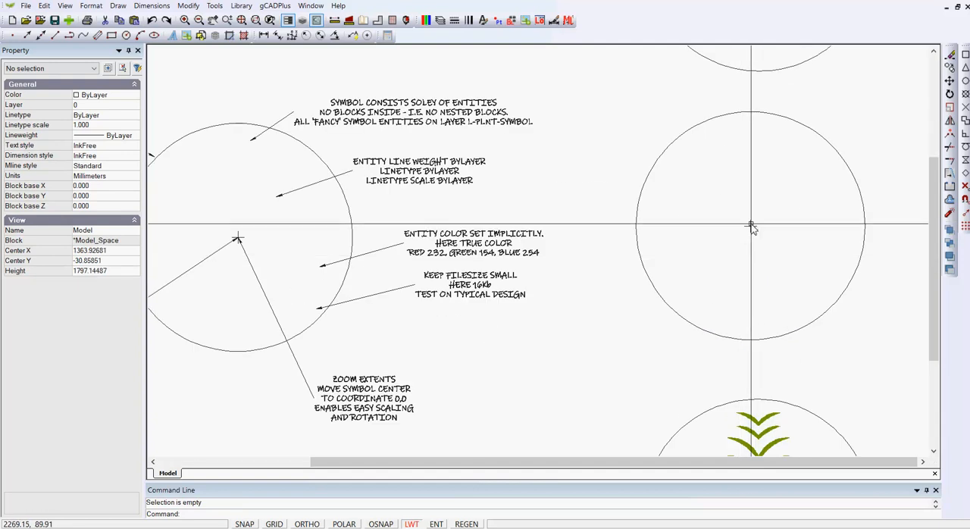
scroll(751, 226, down, 2)
scroll(743, 256, down, 1)
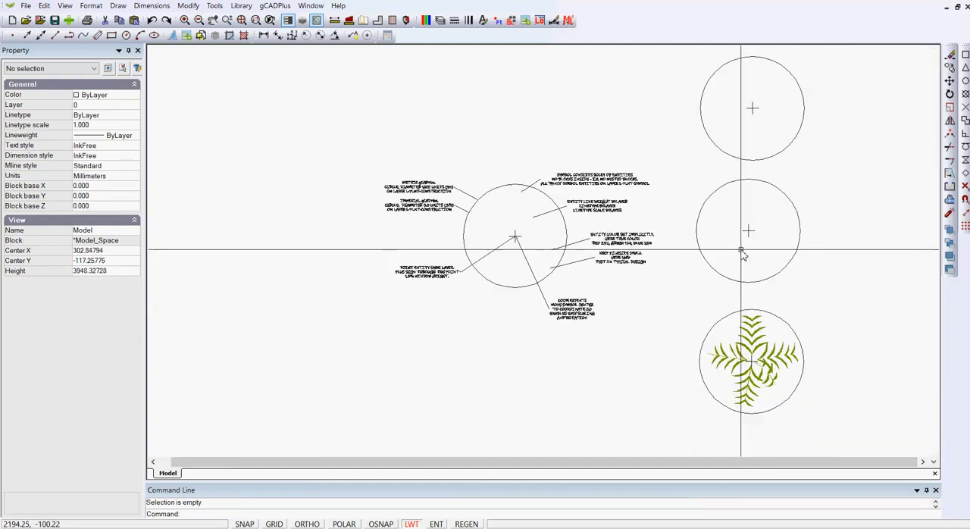
click(846, 432)
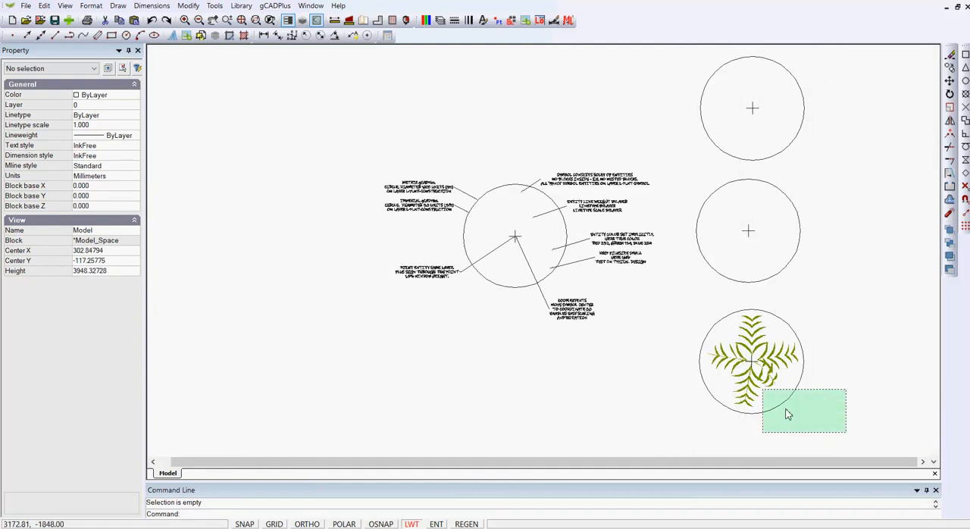
click(688, 303)
key(Delete)
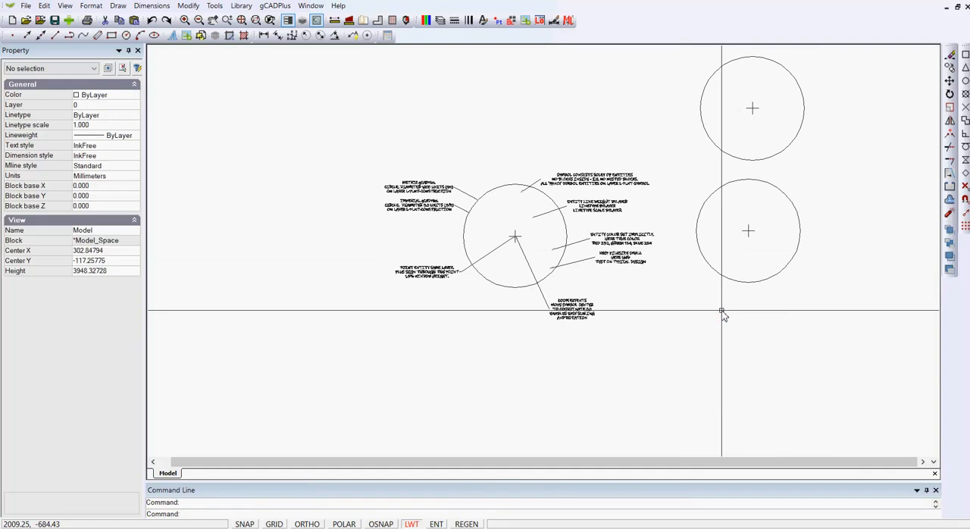
- Examine the annotated symbol's notes and check which plant symbol blocks the drawing's block list contains
scroll(510, 250, up, 5)
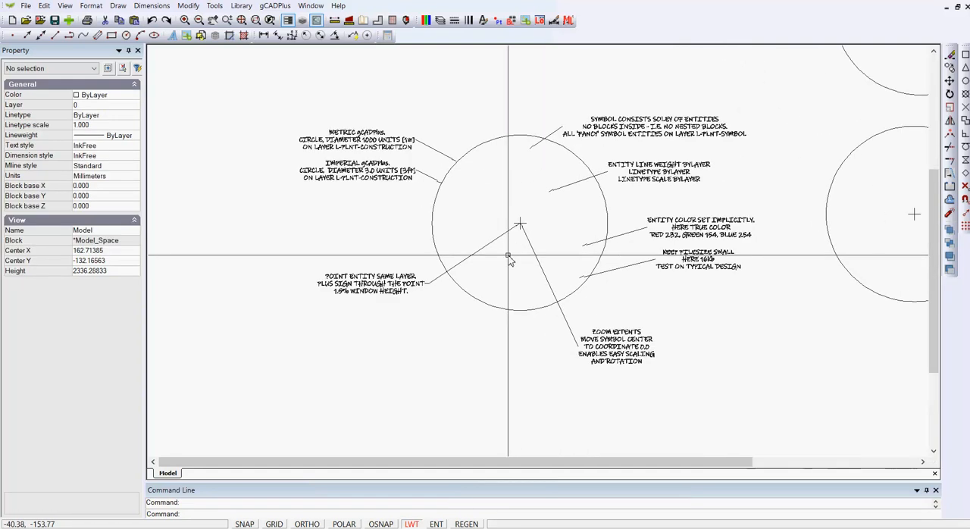
scroll(501, 231, up, 1)
scroll(501, 224, down, 3)
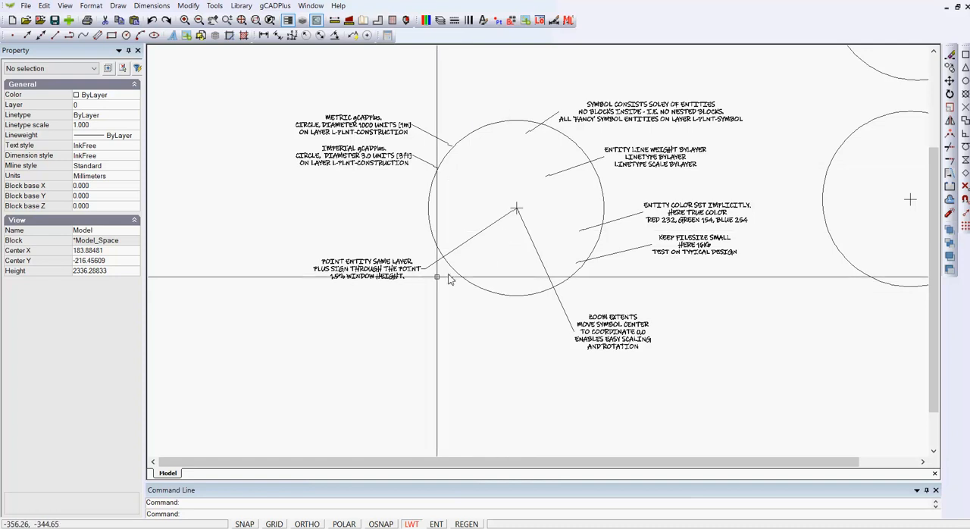
scroll(443, 300, down, 1)
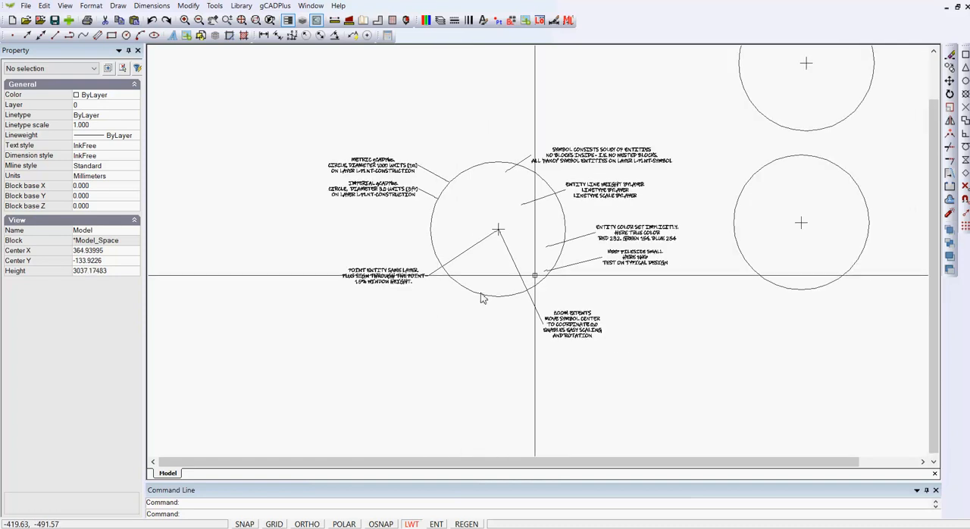
click(512, 20)
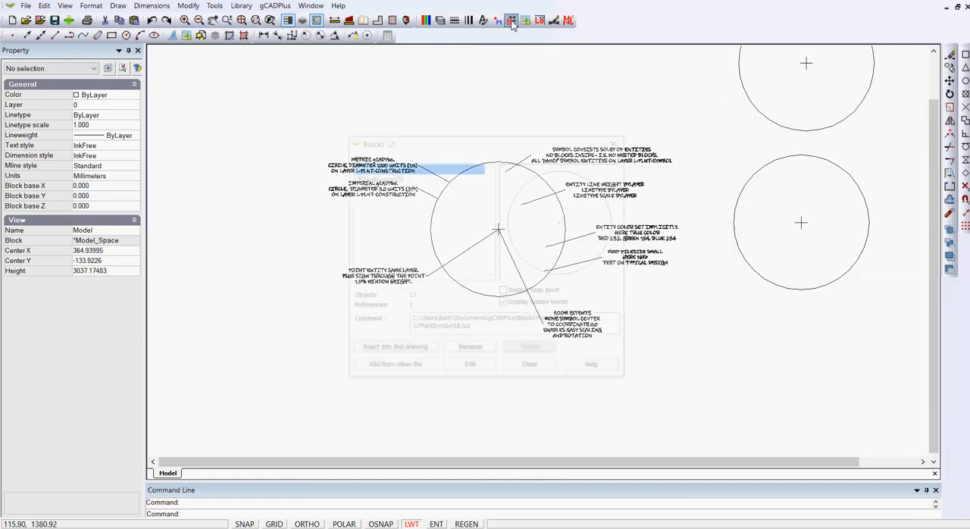
click(530, 369)
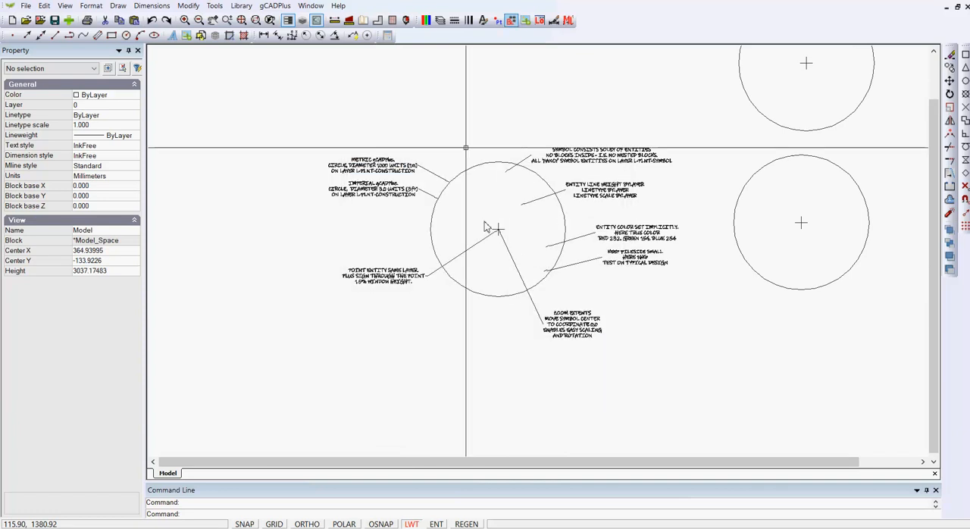
- Turn on the L-PLNT-SYMBOL layer and turn off the L-PLNT-CONSTRUCTION layer
click(440, 20)
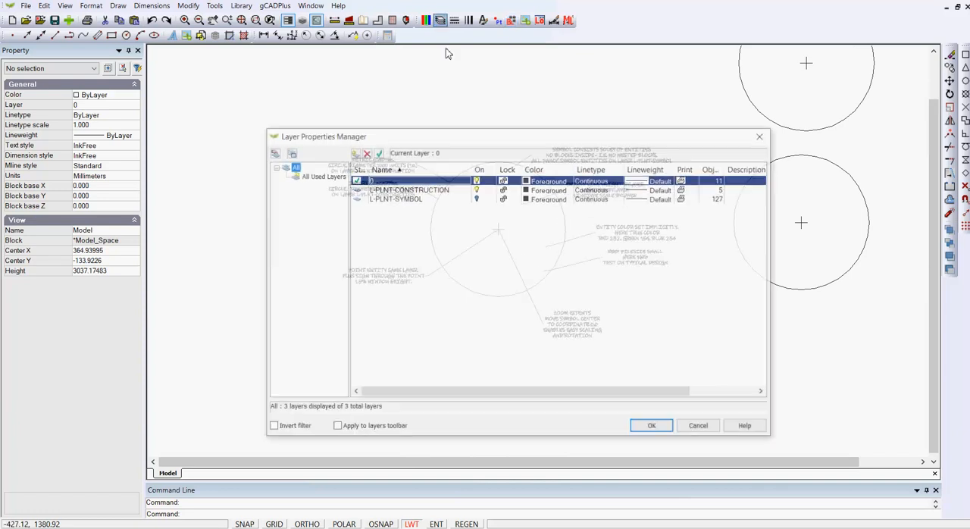
click(477, 199)
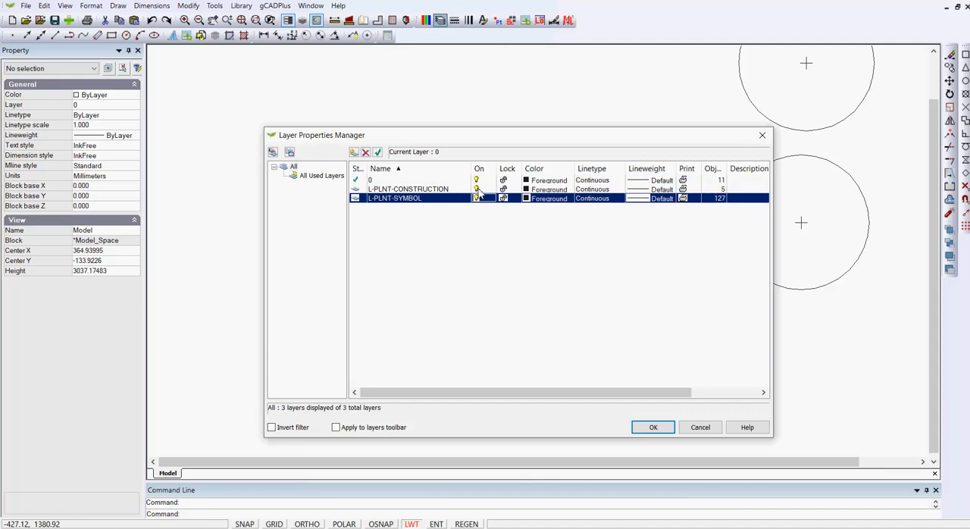
click(476, 190)
click(653, 427)
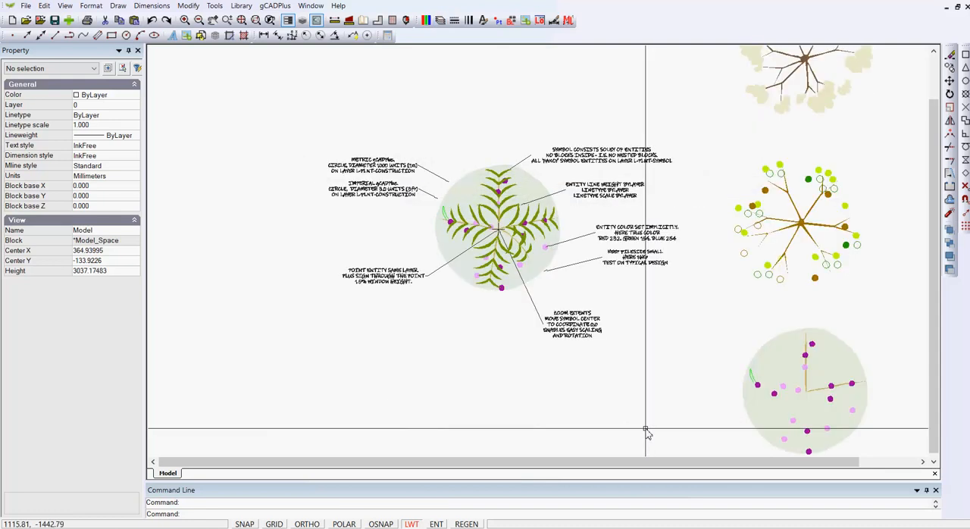
- Check the layer of a green leaf polyline in the annotated symbol against the note about symbol entities
scroll(530, 255, up, 1)
scroll(564, 201, up, 1)
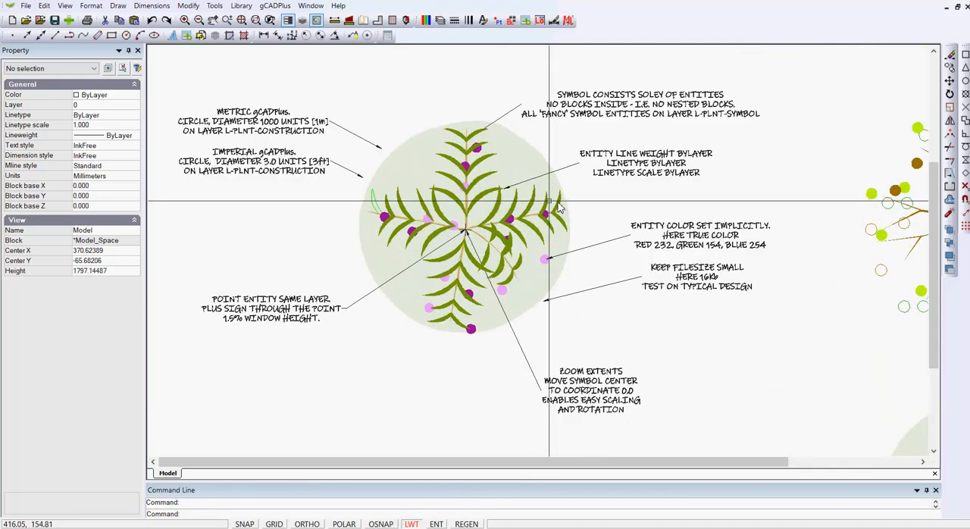
middle_drag(568, 210, 452, 210)
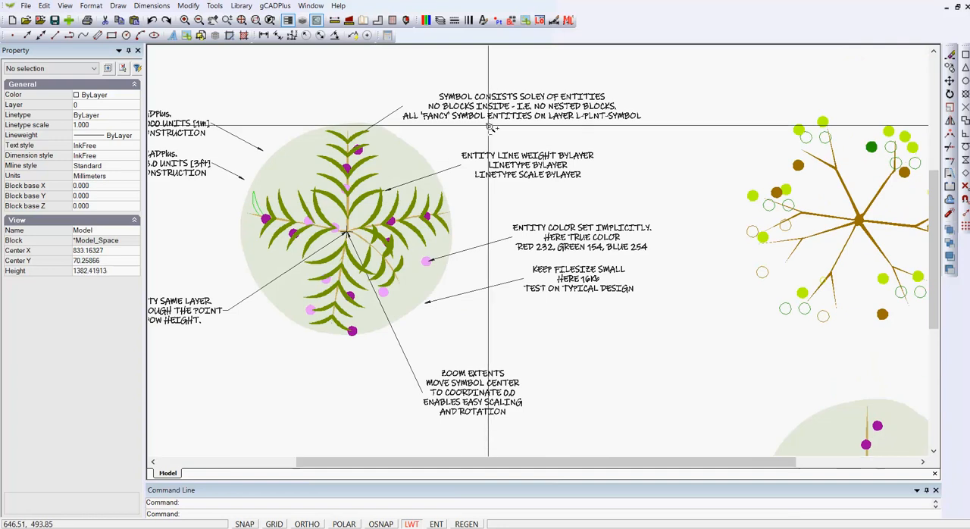
scroll(489, 126, up, 1)
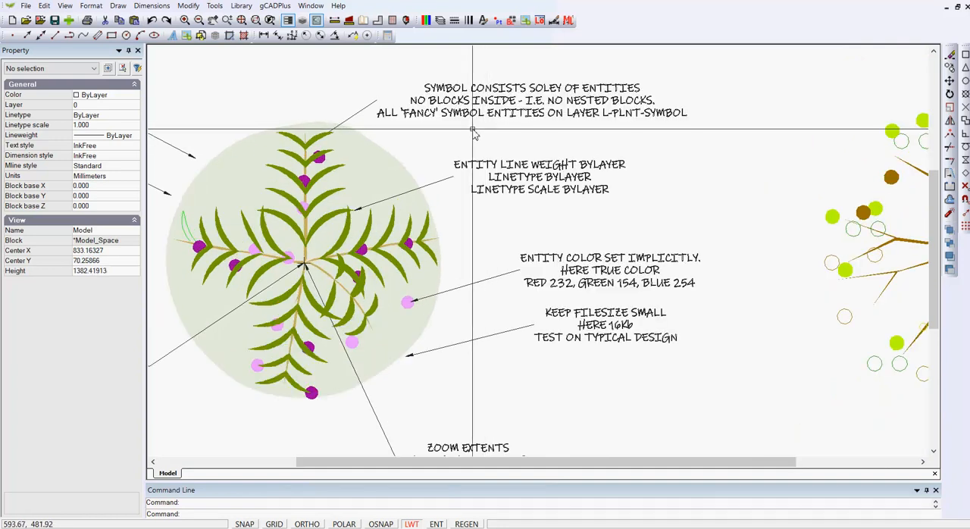
click(330, 199)
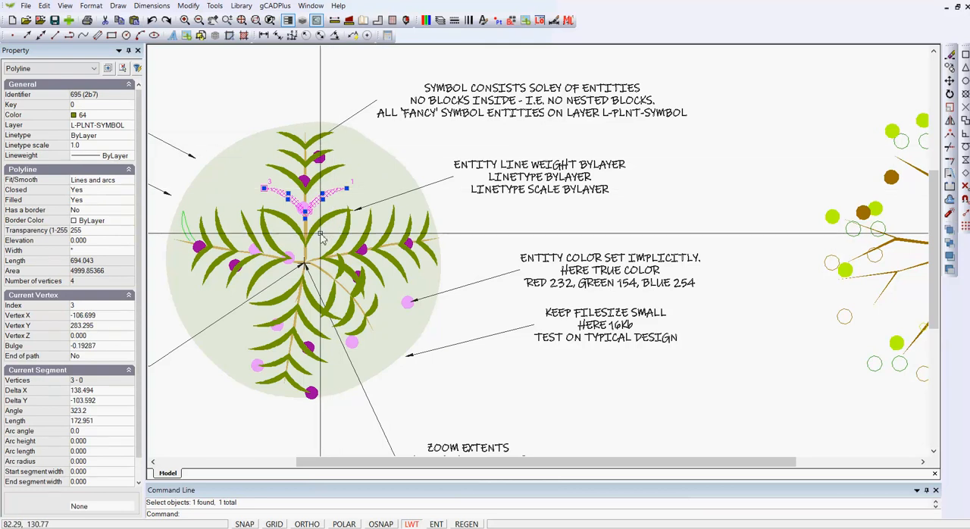
key(Escape)
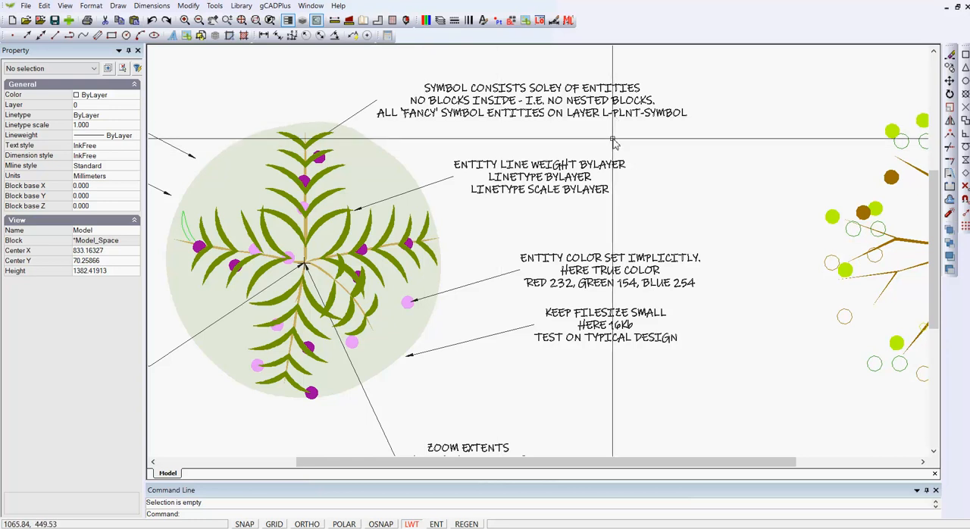
- Check the linetype, linetype scale and lineweight of the leaf beside the line weight note's arrow
scroll(347, 227, up, 1)
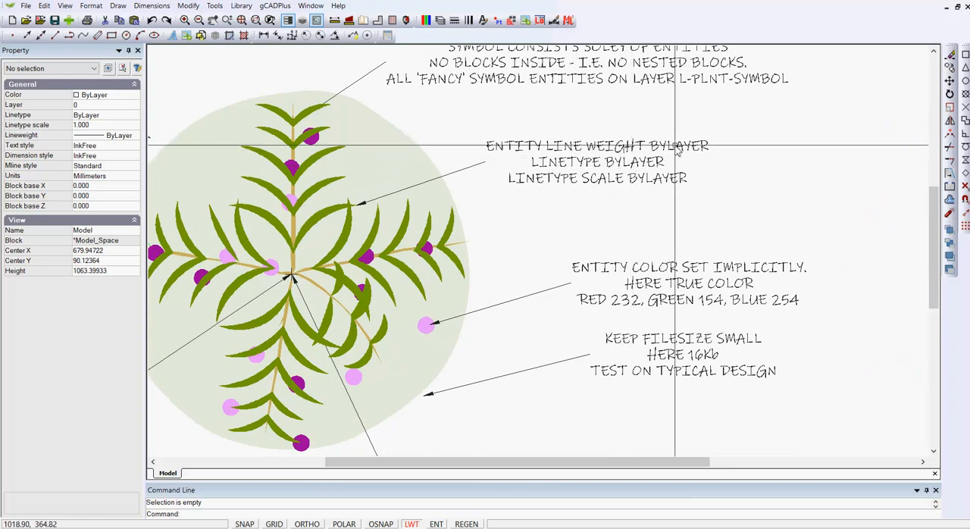
click(341, 216)
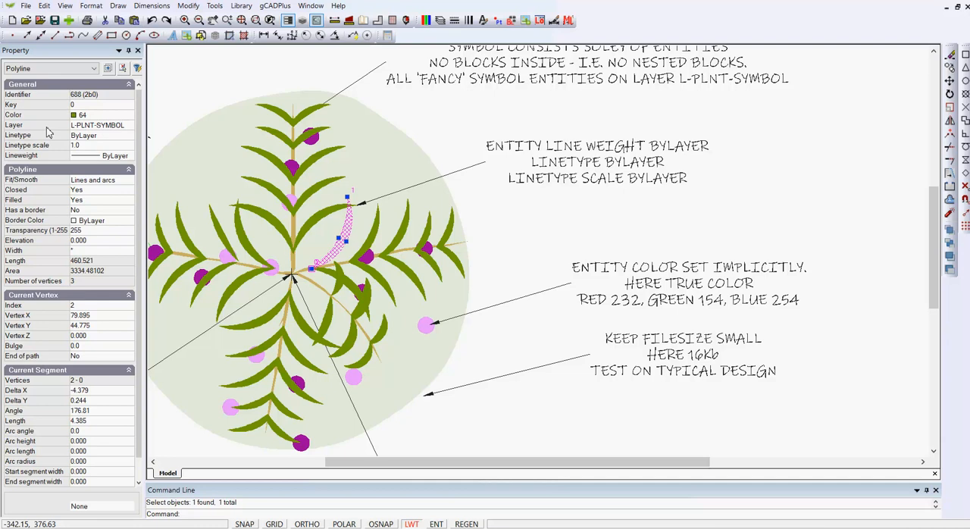
click(47, 155)
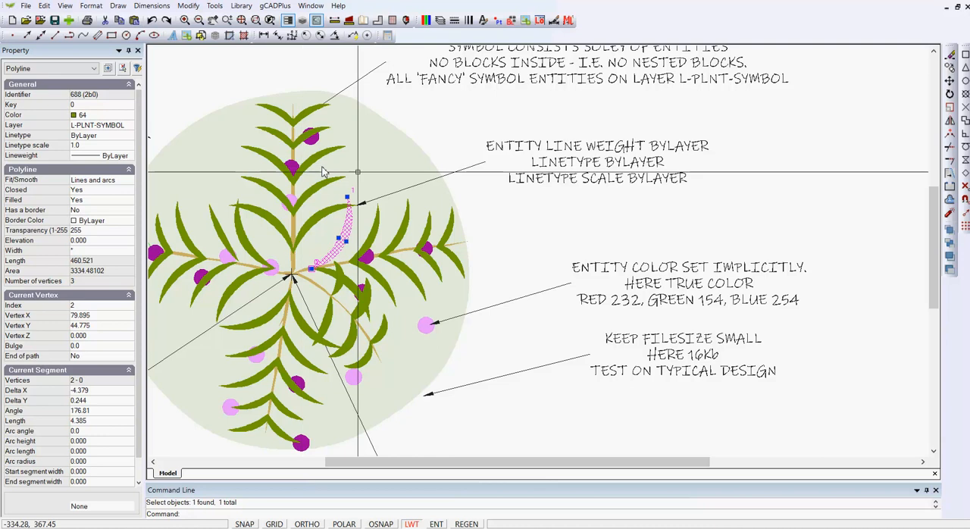
key(Escape)
- Check the colour of the pink dot marked by the colour note and inspect the properties of the pale green background shape
middle_drag(574, 294, 567, 182)
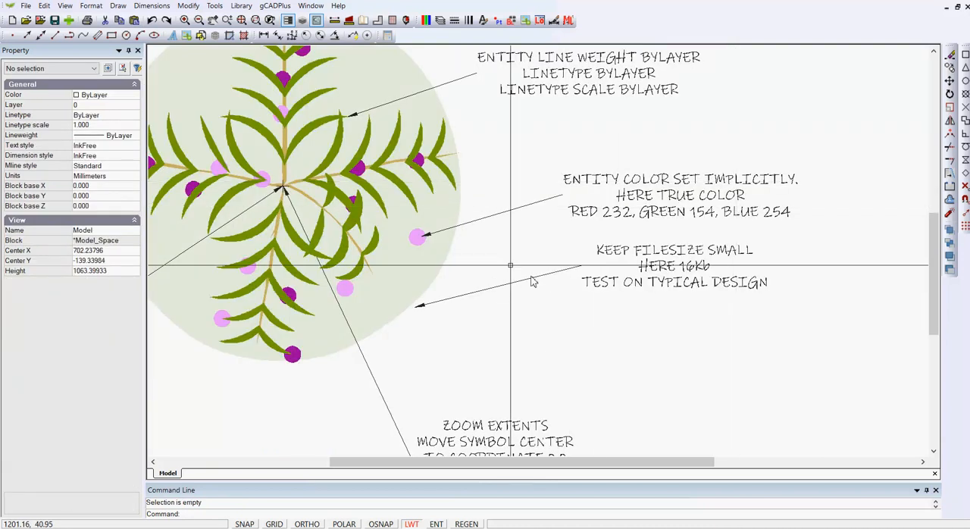
click(417, 243)
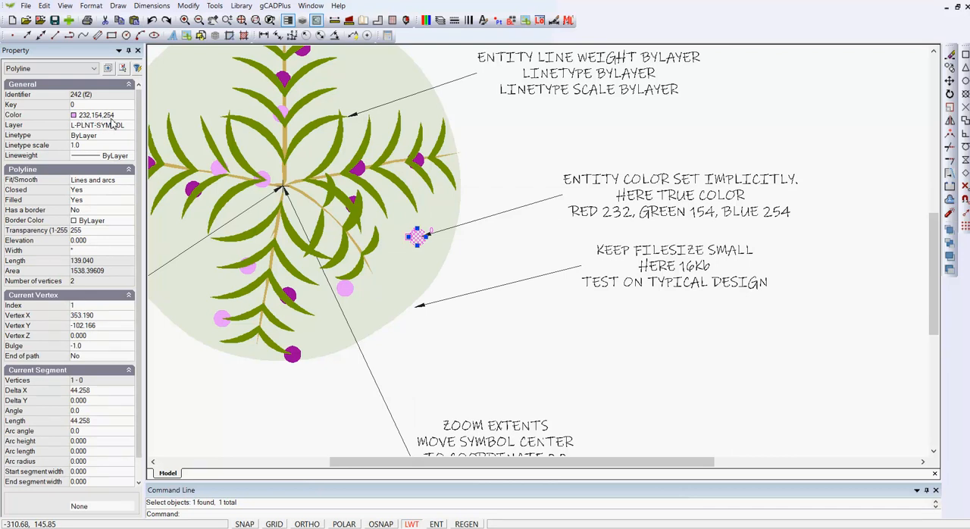
key(Escape)
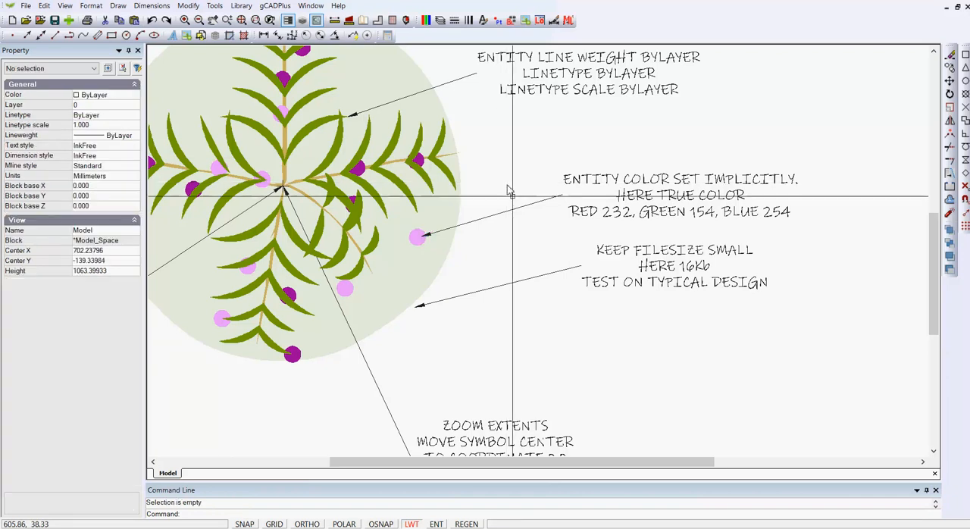
scroll(529, 218, down, 1)
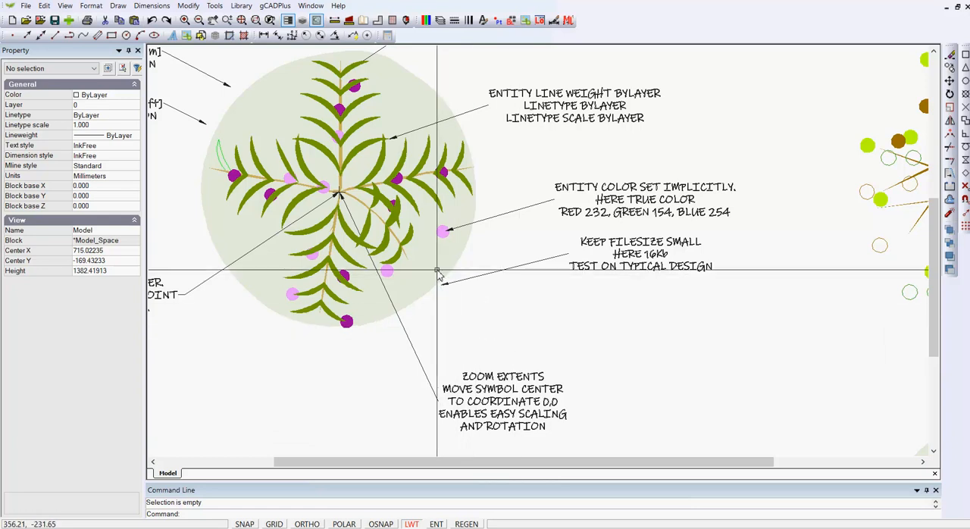
click(432, 271)
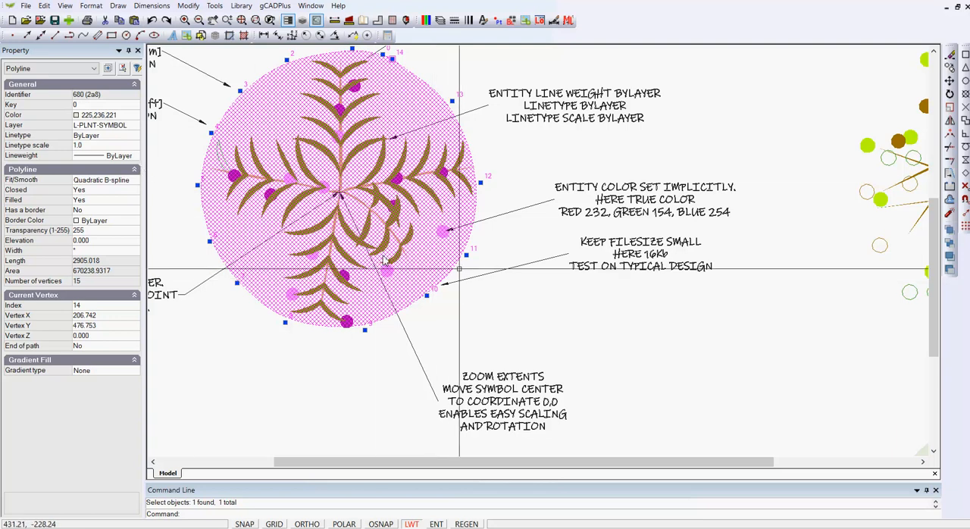
key(Escape)
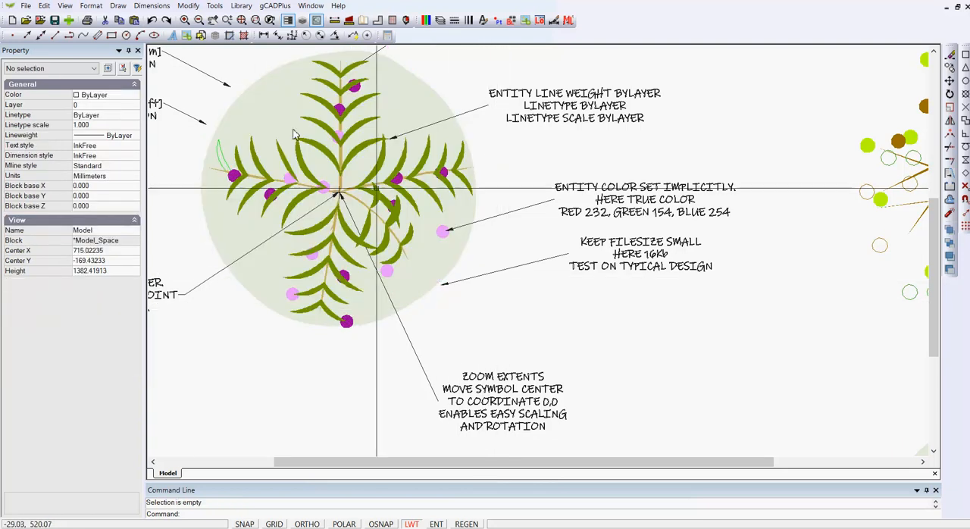
- Delete the incomplete plant symbol remnants below the brown-branched symbol
scroll(410, 210, down, 4)
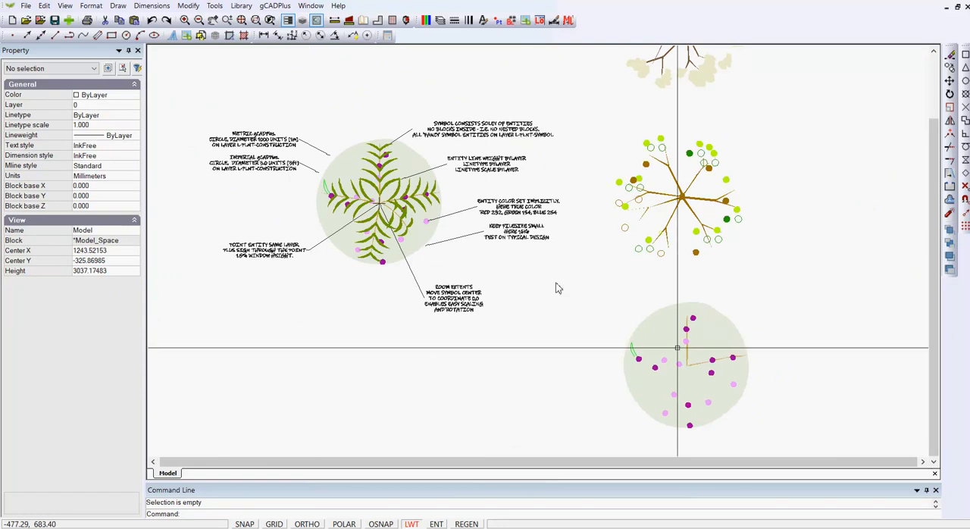
click(805, 451)
click(601, 287)
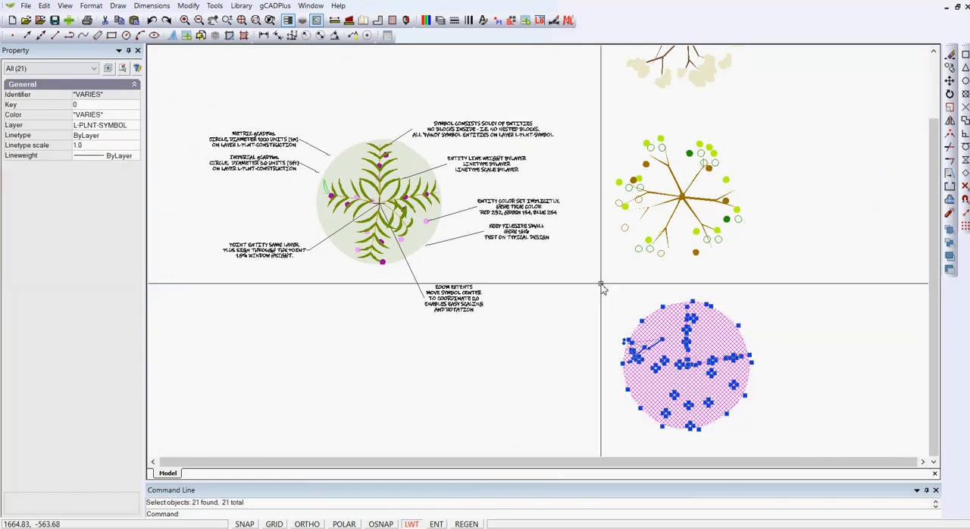
key(Delete)
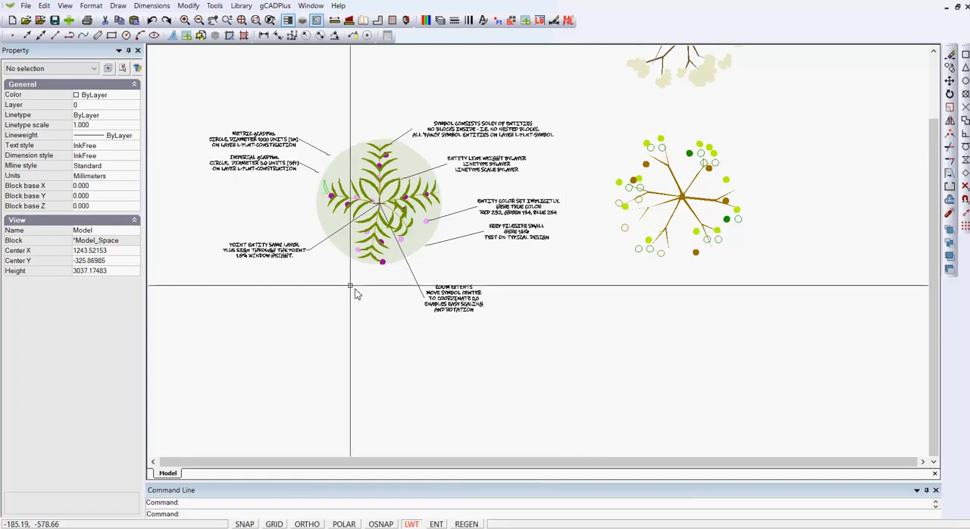
scroll(350, 289, up, 1)
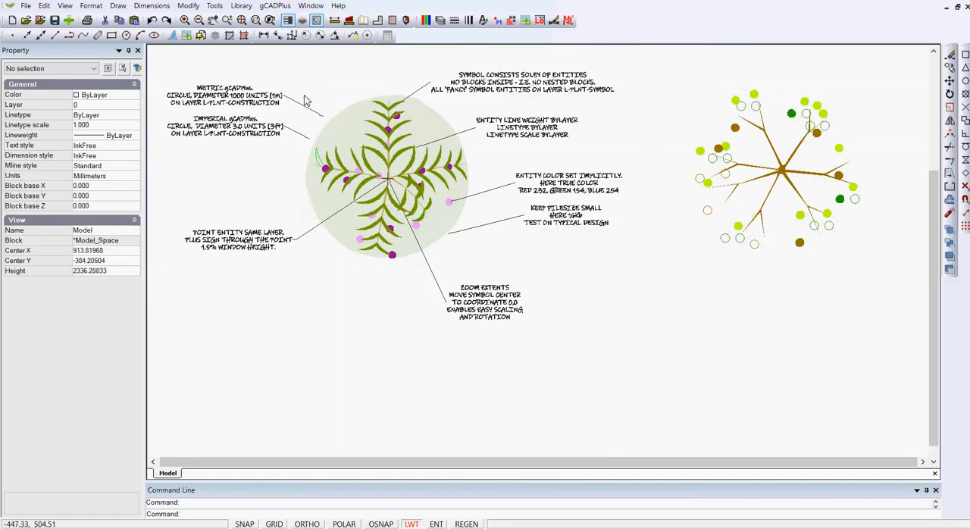
click(304, 95)
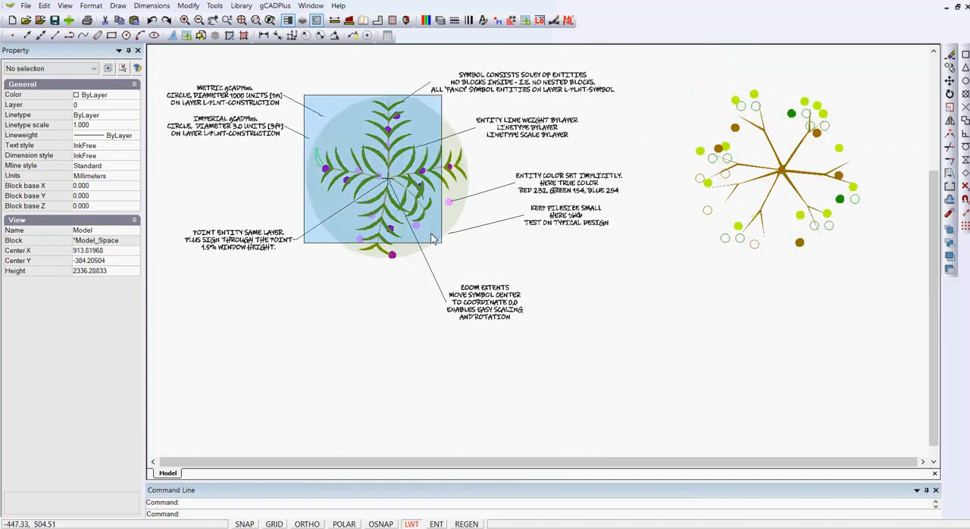
click(474, 270)
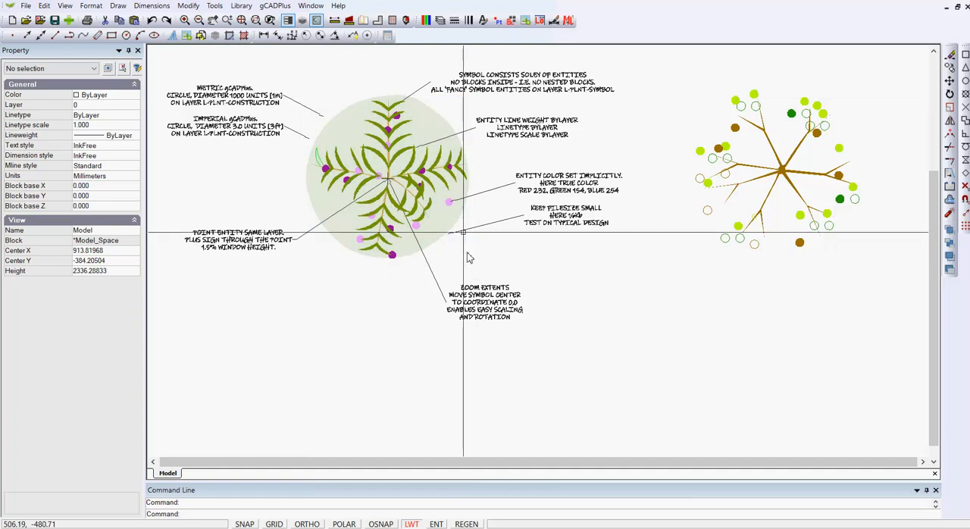
- Turn off the L-PLNT-SYMBOL layer
click(440, 21)
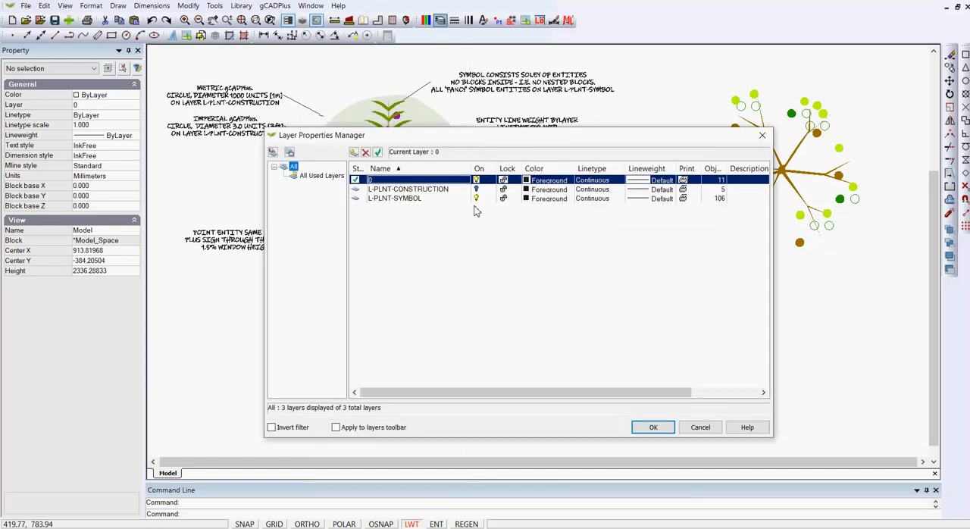
click(476, 198)
click(654, 427)
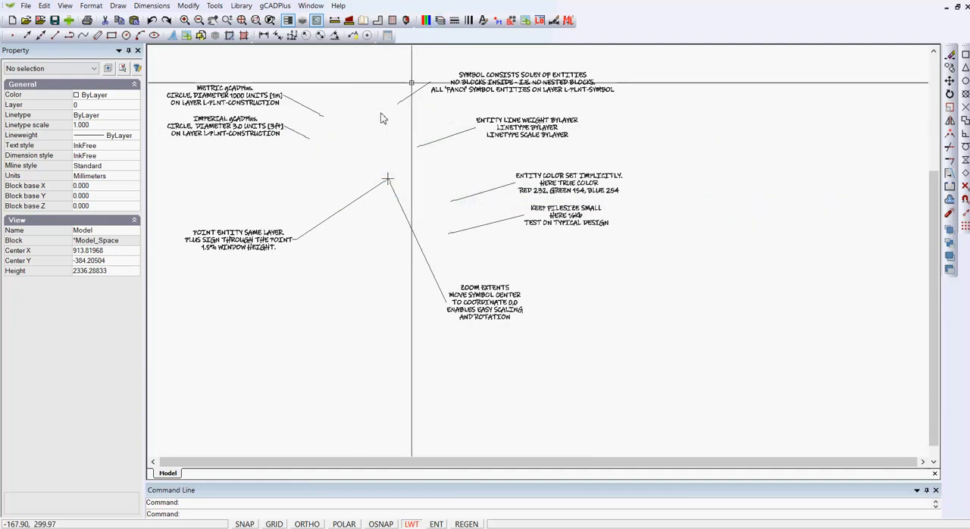
- Turn on the L-PLNT-CONSTRUCTION and L-PLNT-SYMBOL layers and set visibility on for all used layers
click(440, 21)
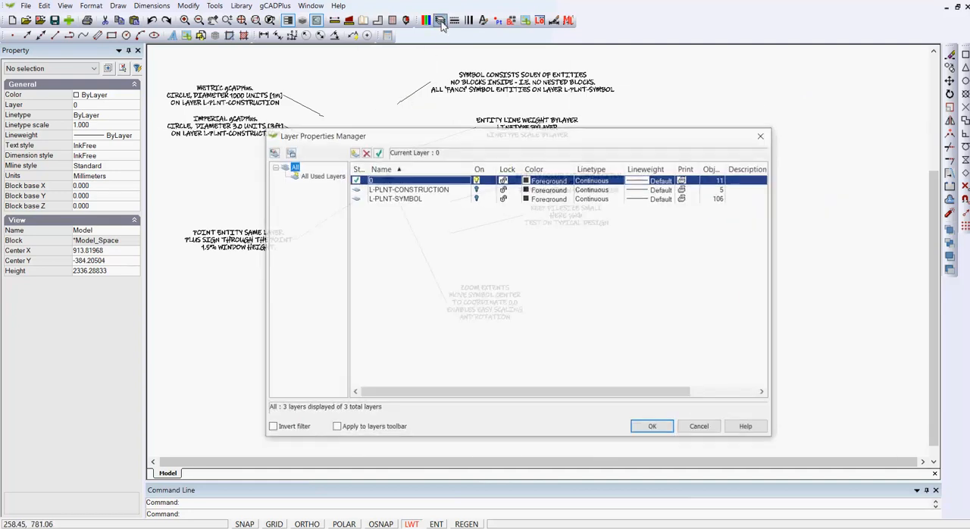
click(477, 188)
click(477, 198)
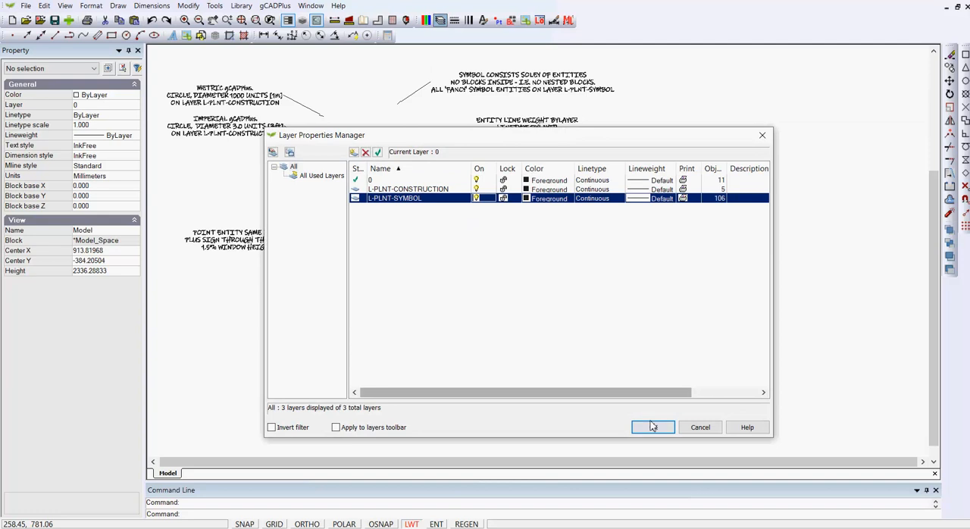
right_click(306, 179)
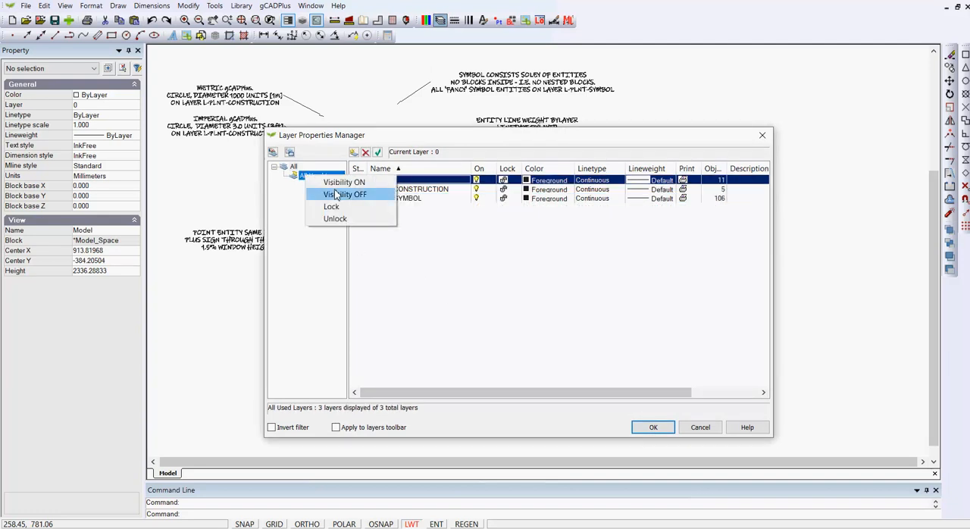
click(337, 184)
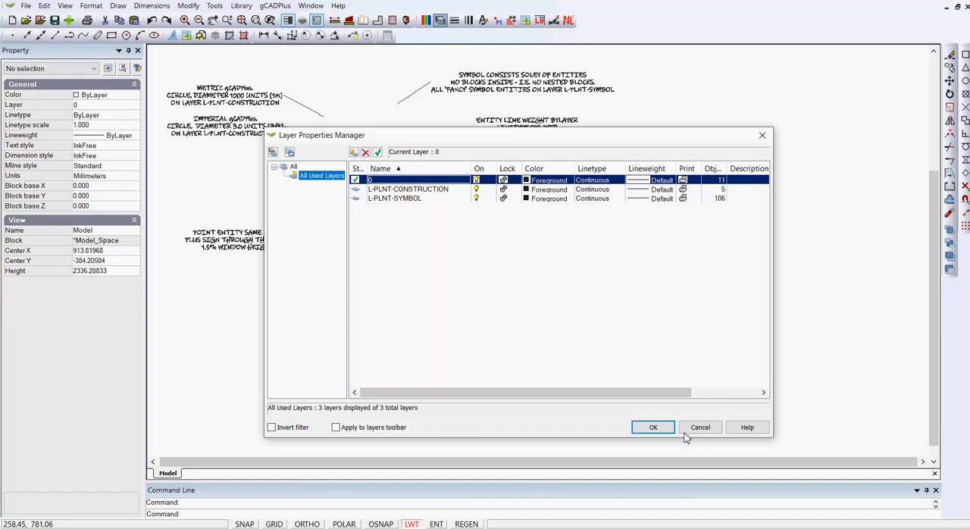
click(657, 429)
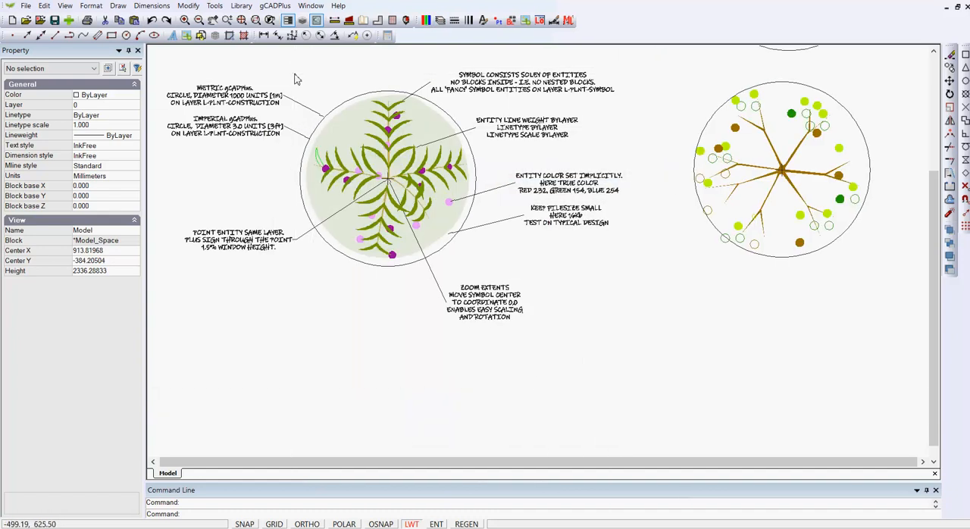
- Copy the whole annotated plant symbol with its circle, without the notes, from its centre point to the space below the brown-branched symbol
drag(295, 74, 478, 273)
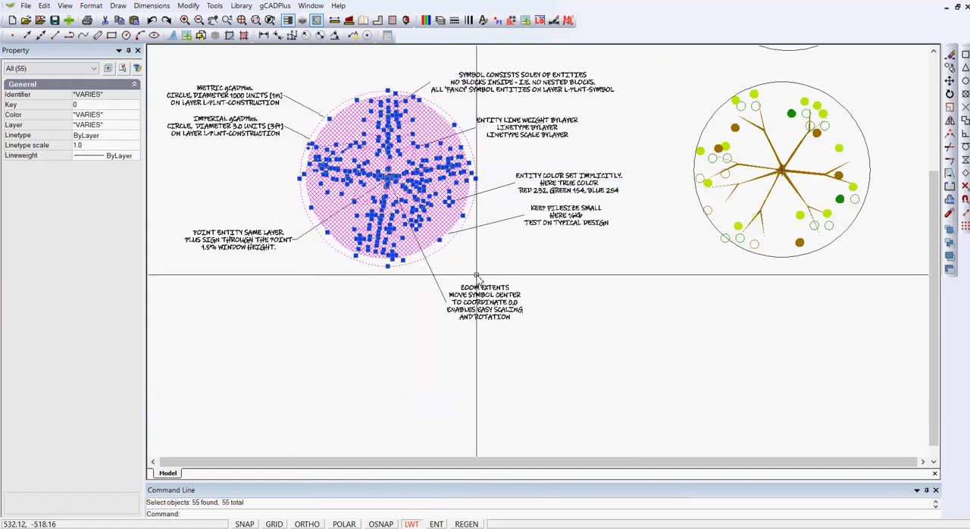
right_click(524, 252)
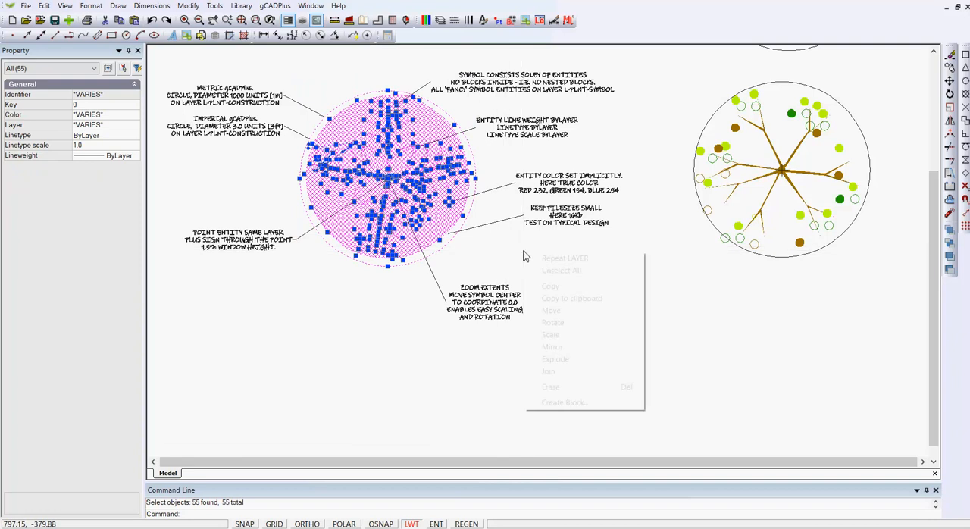
click(552, 287)
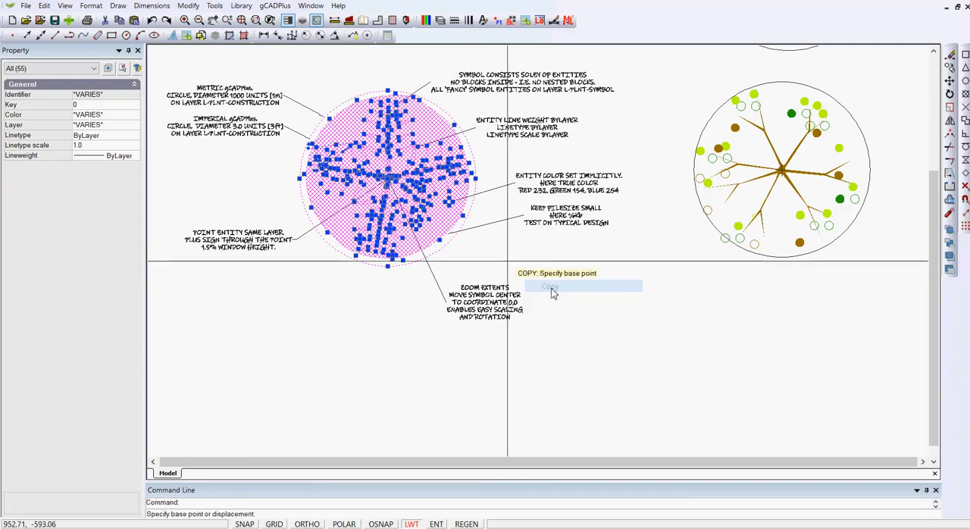
click(388, 177)
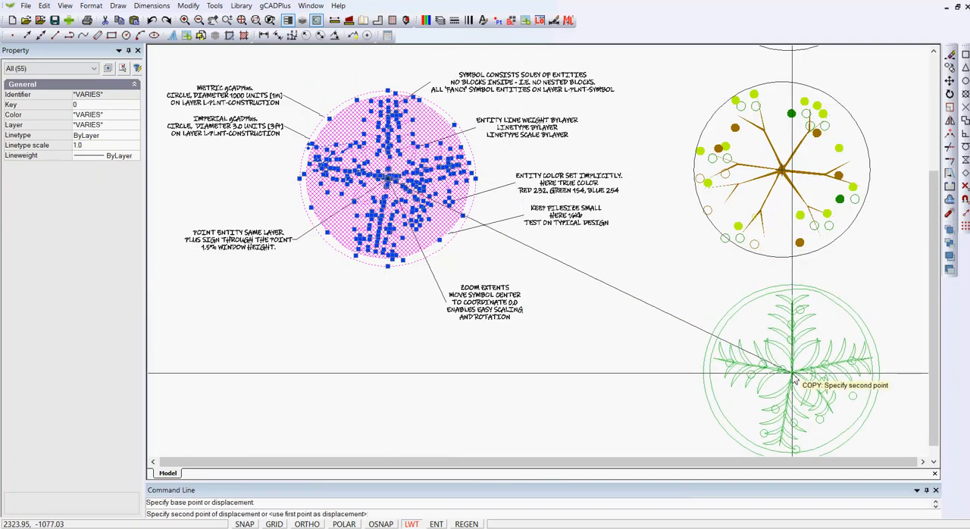
click(783, 372)
key(Return)
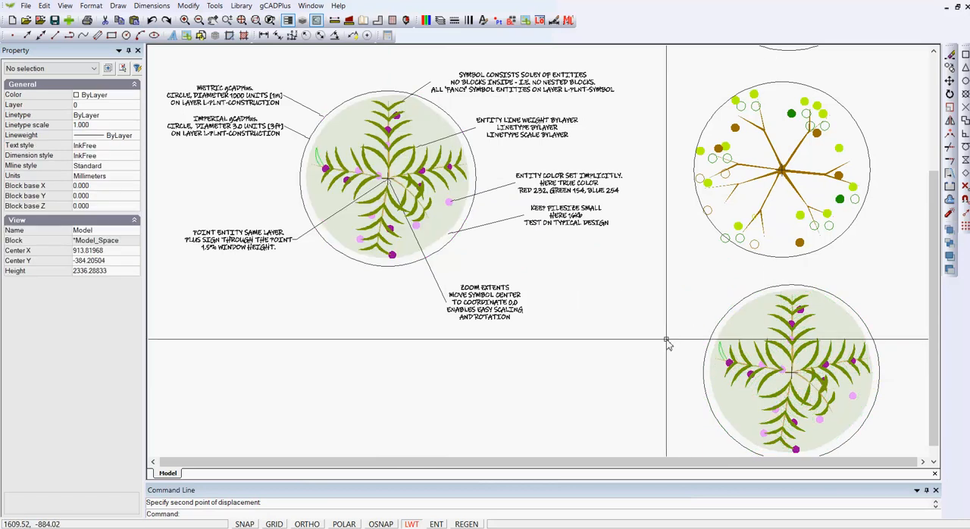
- Create a block named NewSymbol from the copied plant symbol and its circle, with the circle's centre as base point
middle_drag(667, 343, 509, 178)
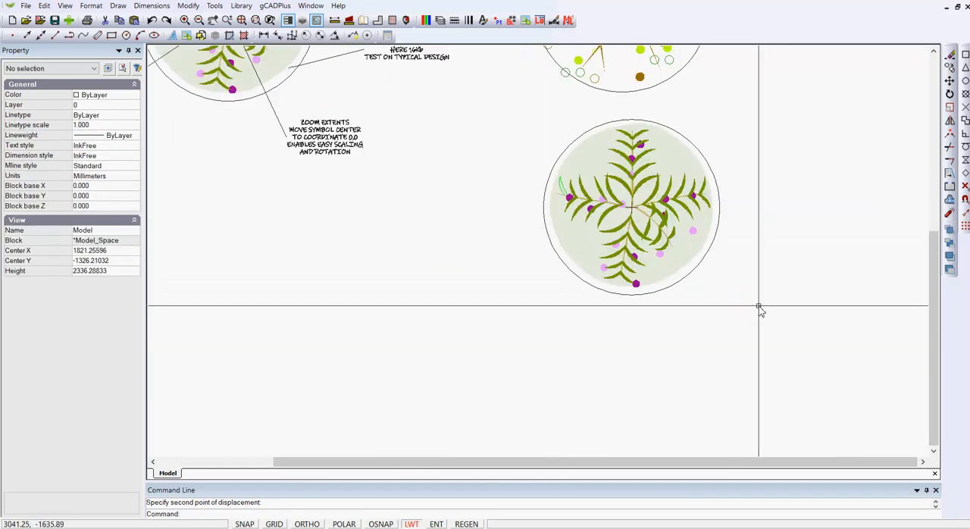
drag(759, 307, 535, 94)
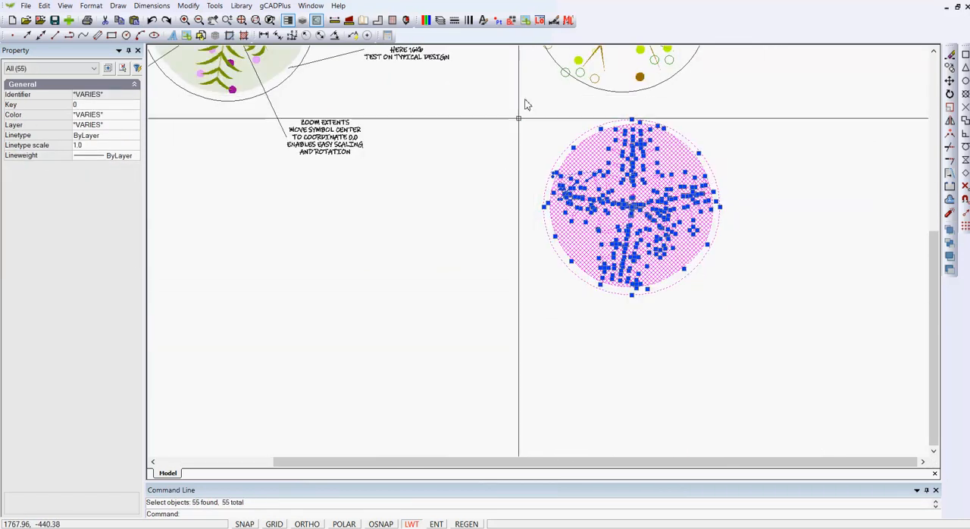
right_click(504, 152)
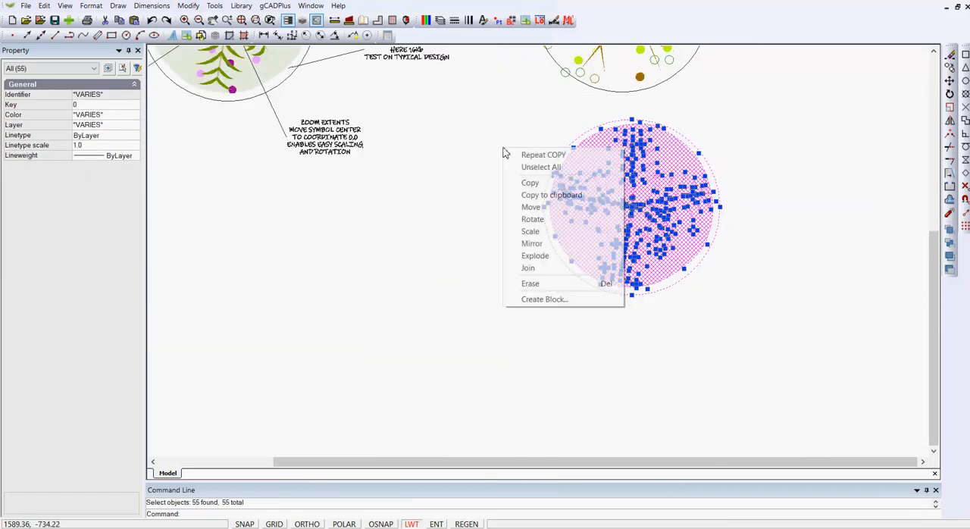
click(551, 301)
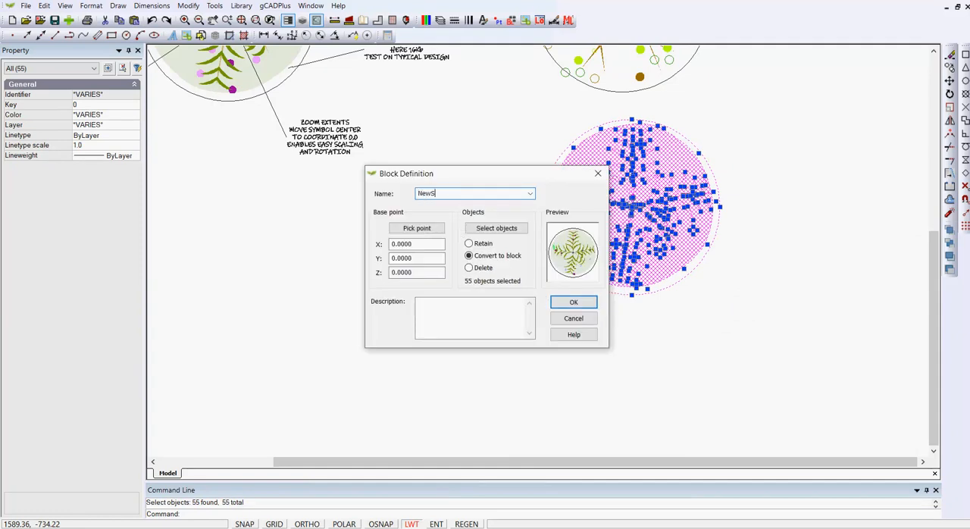
text(NewSymbol)
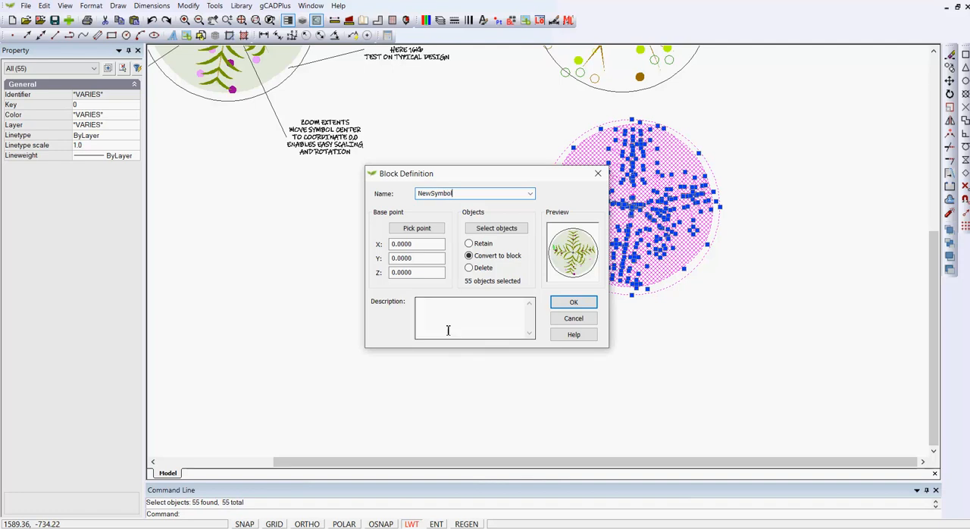
click(414, 231)
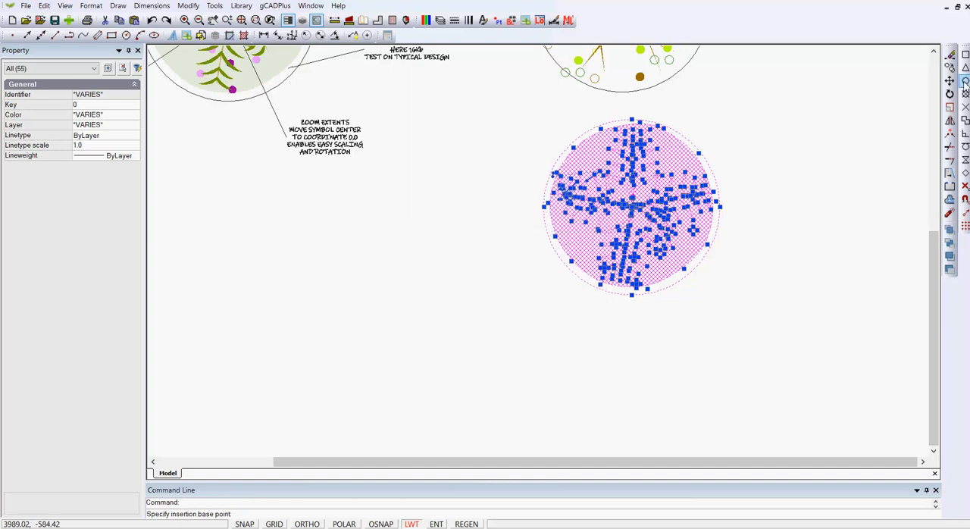
click(966, 81)
click(721, 183)
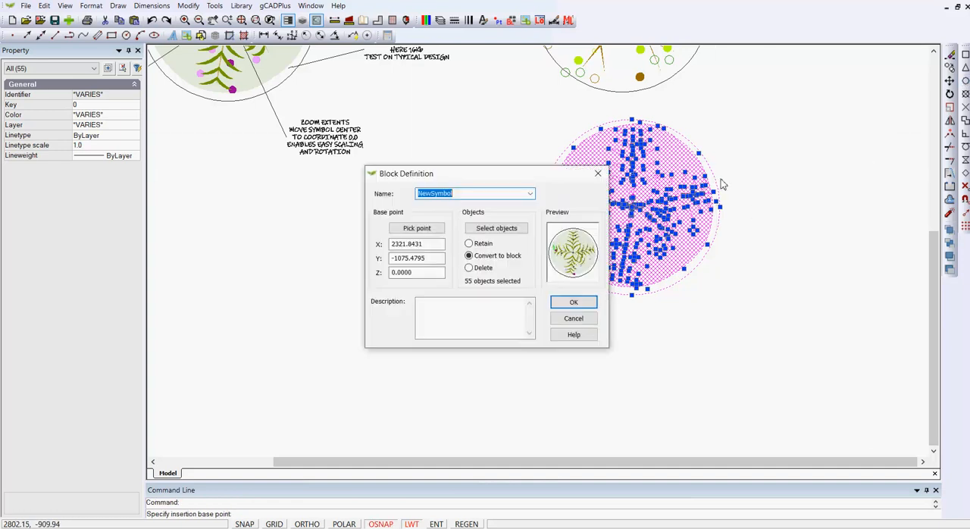
click(573, 303)
- Copy the NewSymbol block from its centre to four spots in the empty space beyond the symbol column: three overlapping and one separate below
scroll(536, 348, down, 5)
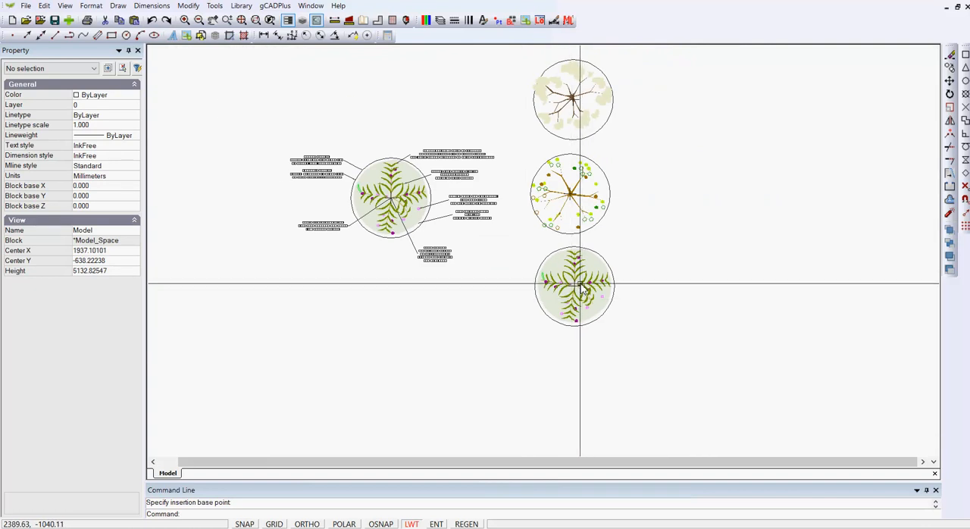
click(581, 288)
right_click(579, 289)
click(606, 319)
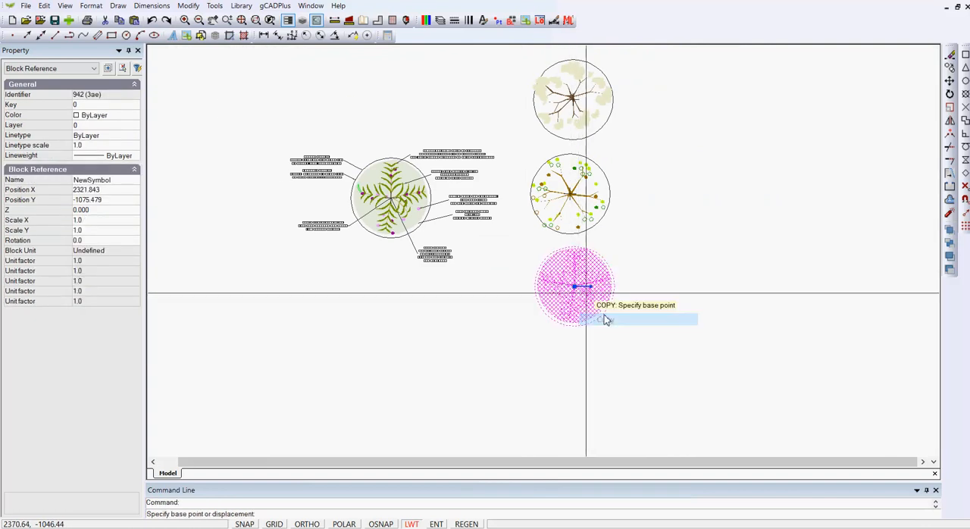
click(574, 286)
click(810, 98)
click(794, 177)
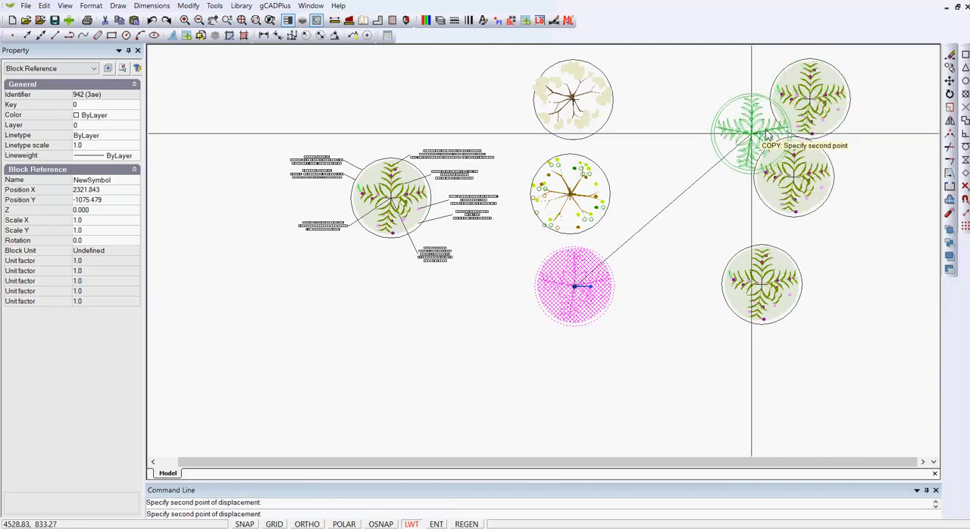
click(749, 132)
key(Return)
- Rotate the upper-right copy of the overlapping NewSymbol group by about 30 degrees
click(816, 98)
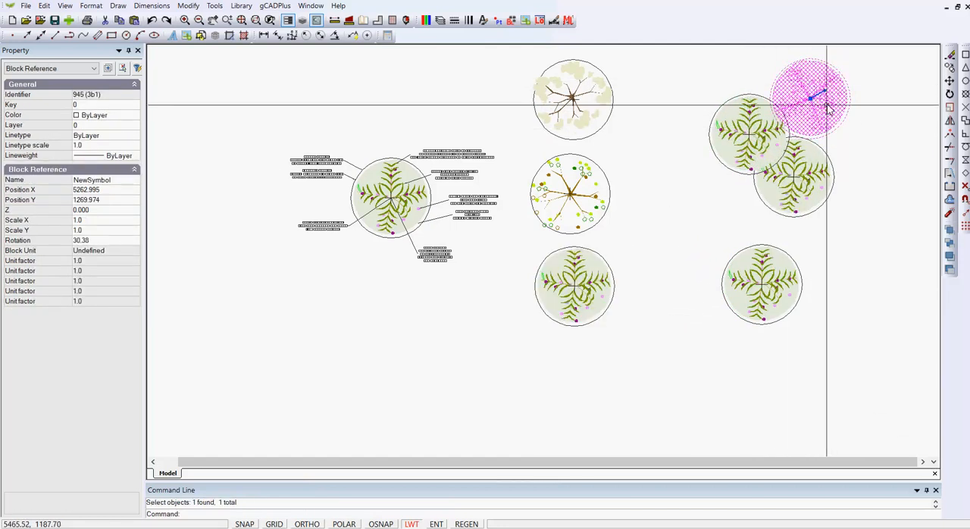
key(Escape)
- Scale up the lowest of the three overlapping NewSymbol copies from its centre, making it clearly larger than the other two
click(804, 178)
right_click(804, 179)
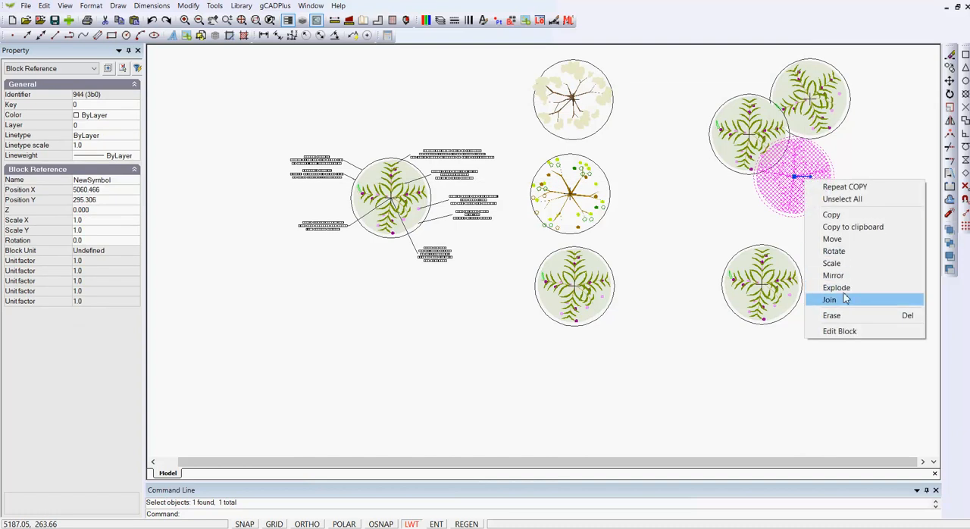
click(845, 267)
click(795, 177)
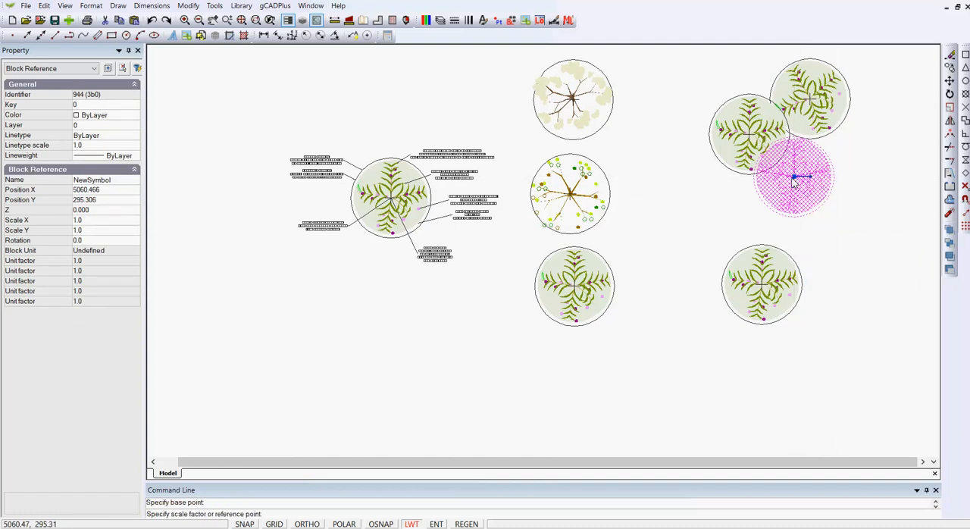
click(808, 210)
click(818, 228)
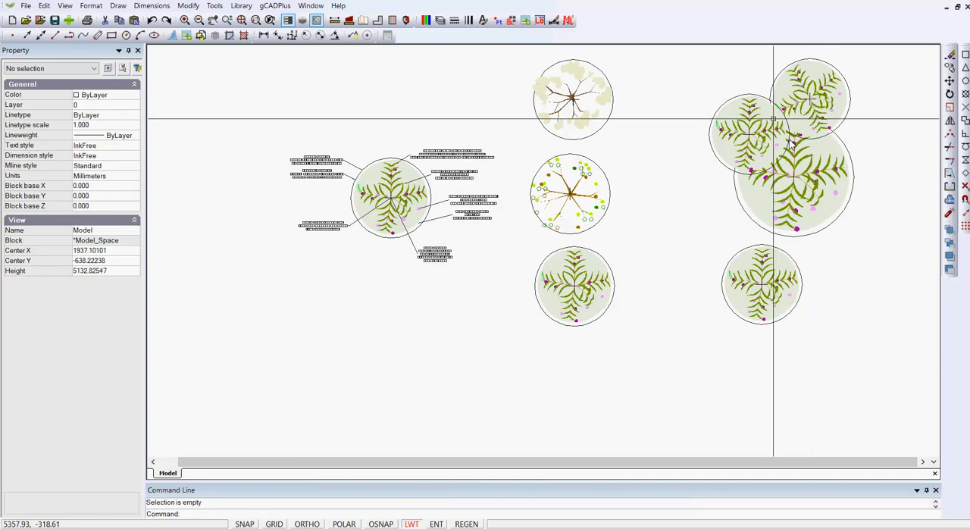
- Rotate the left copy of the overlapping NewSymbol group slightly about its centre
click(763, 155)
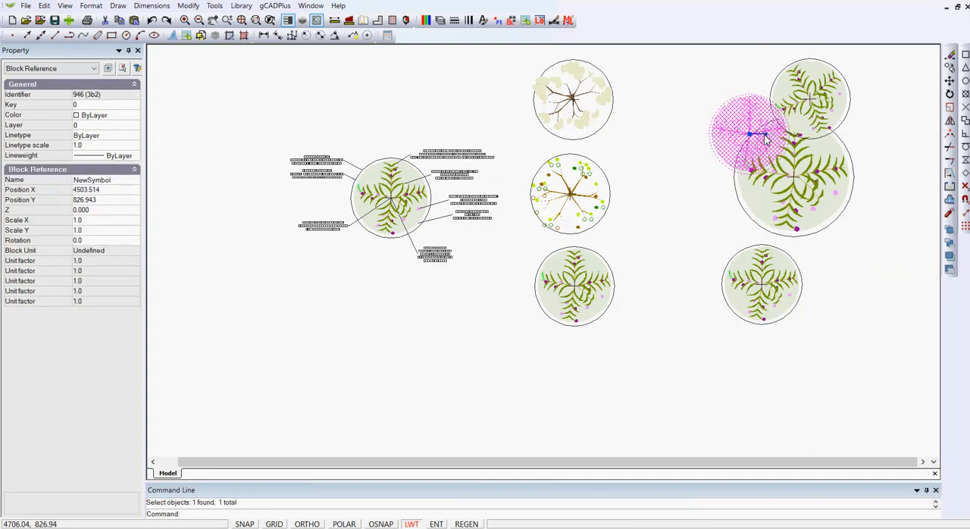
key(Escape)
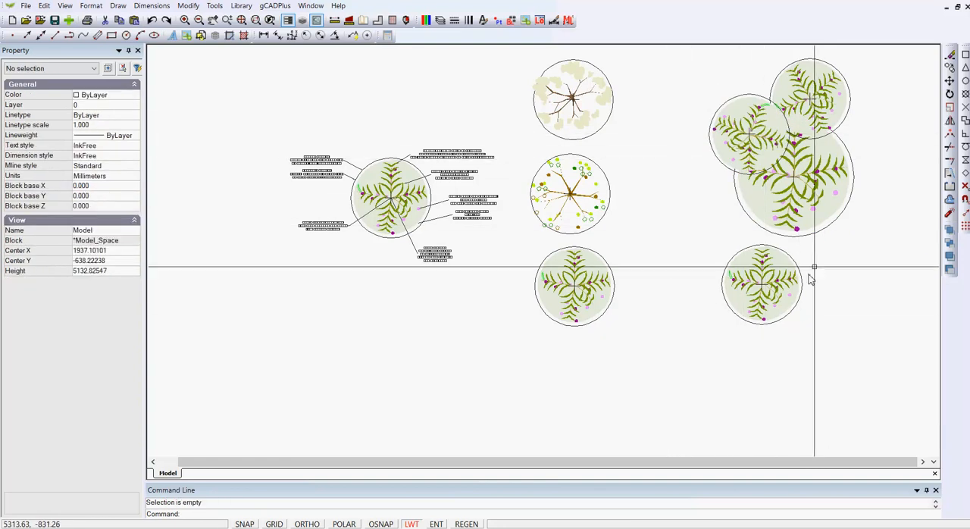
- Turn off the L-PLNT-CONSTRUCTION layer
click(440, 22)
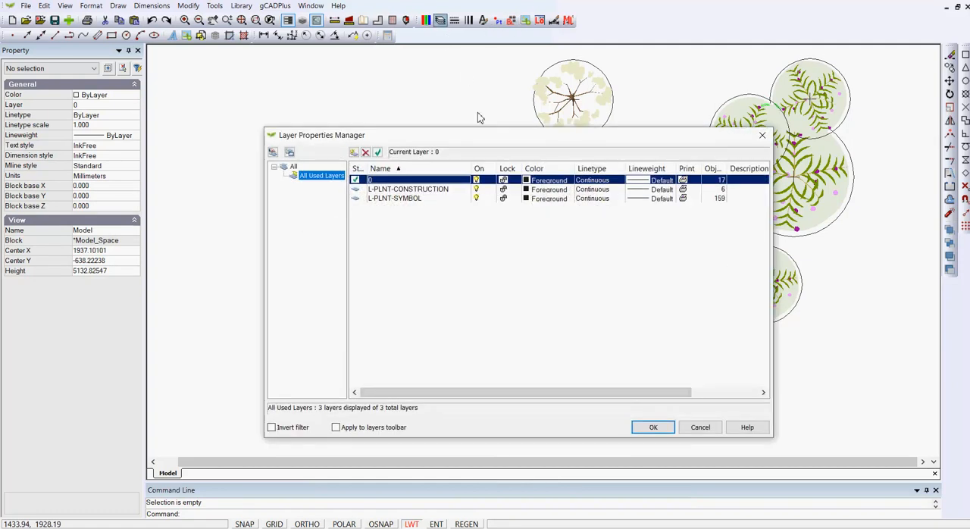
click(477, 189)
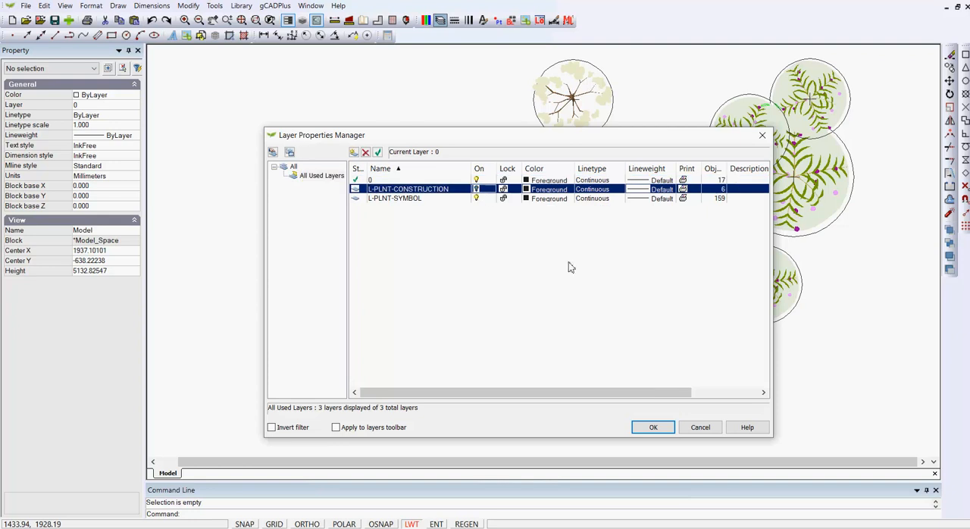
click(652, 427)
- Examine the symbols without their construction circles and the gradient type options of the annotated symbol's pale background polyline
scroll(688, 269, down, 1)
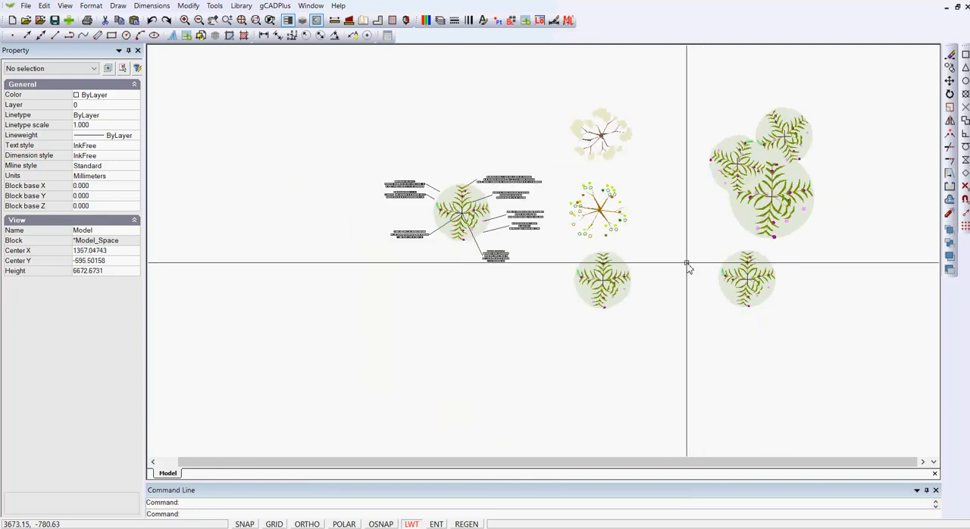
middle_drag(711, 252, 594, 200)
scroll(650, 130, up, 4)
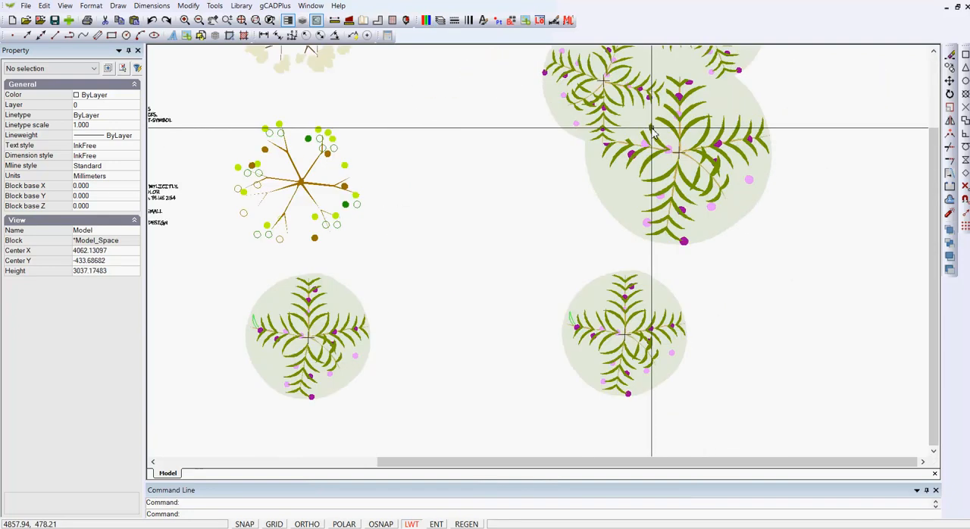
scroll(775, 227, down, 2)
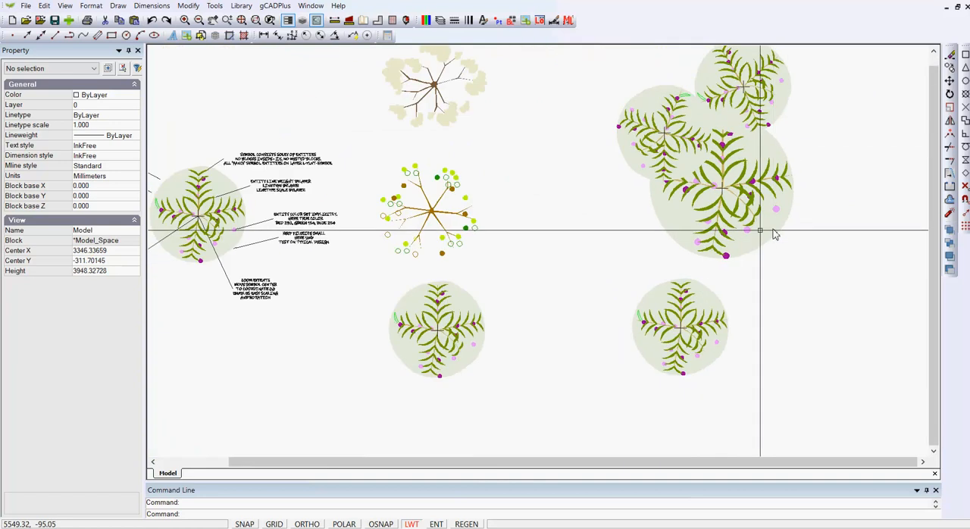
scroll(215, 196, up, 3)
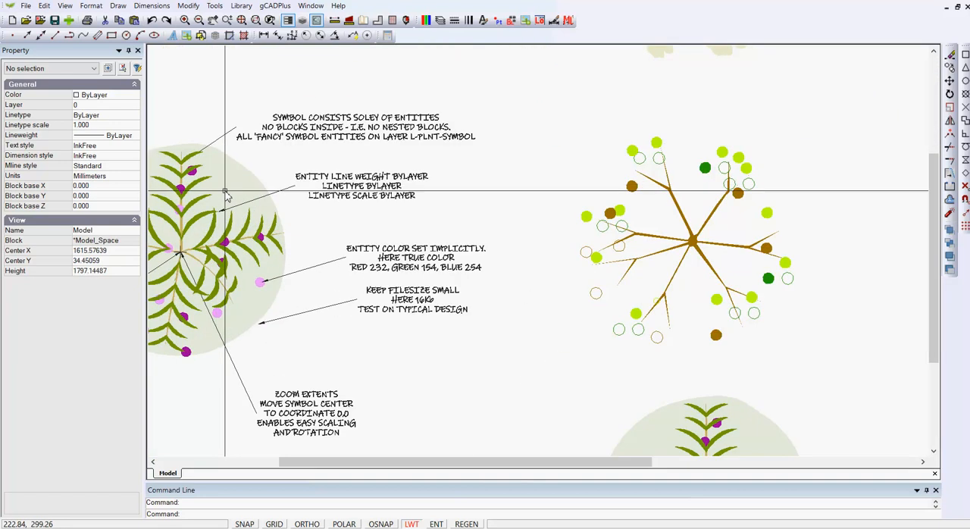
click(224, 191)
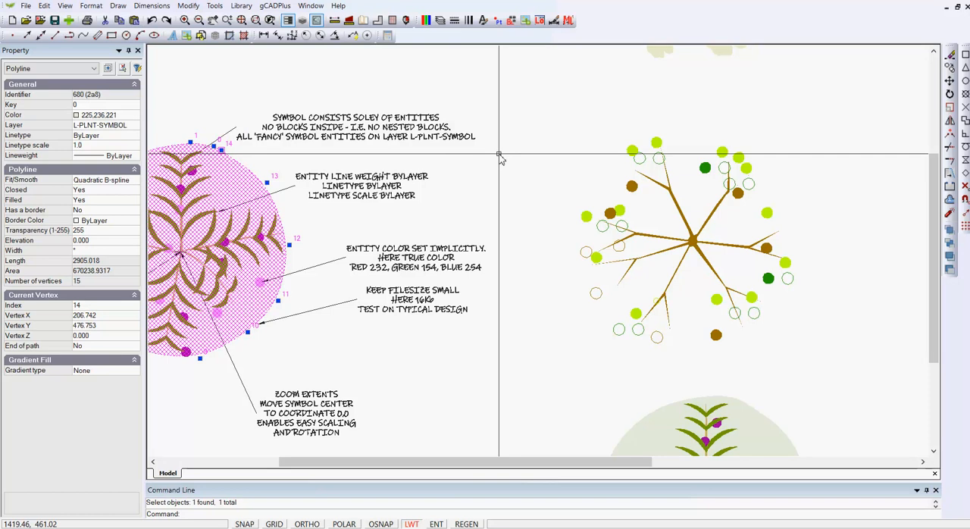
click(119, 371)
click(133, 371)
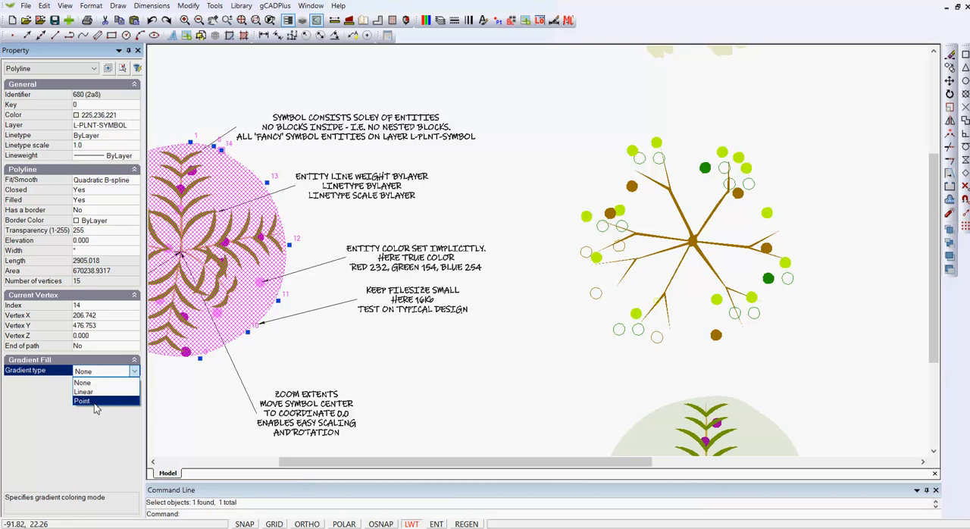
click(362, 371)
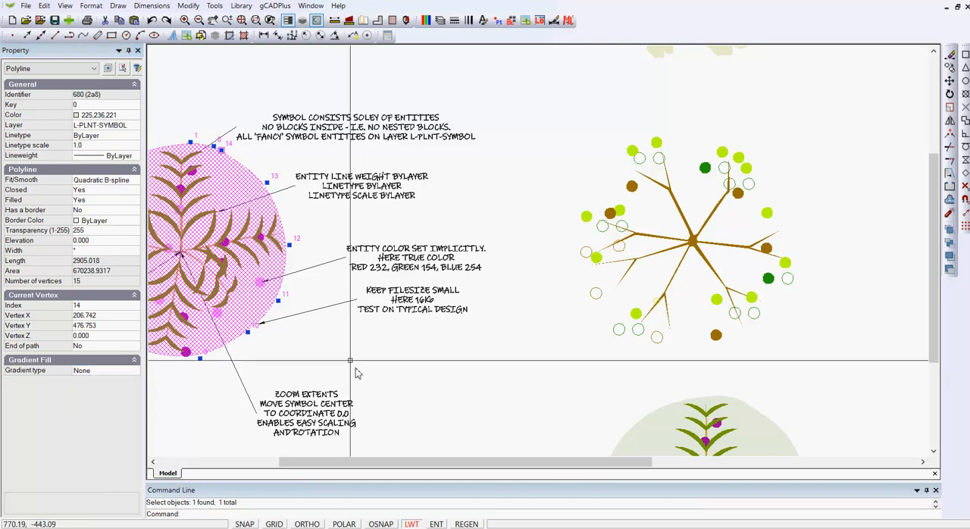
right_click(265, 167)
key(Escape)
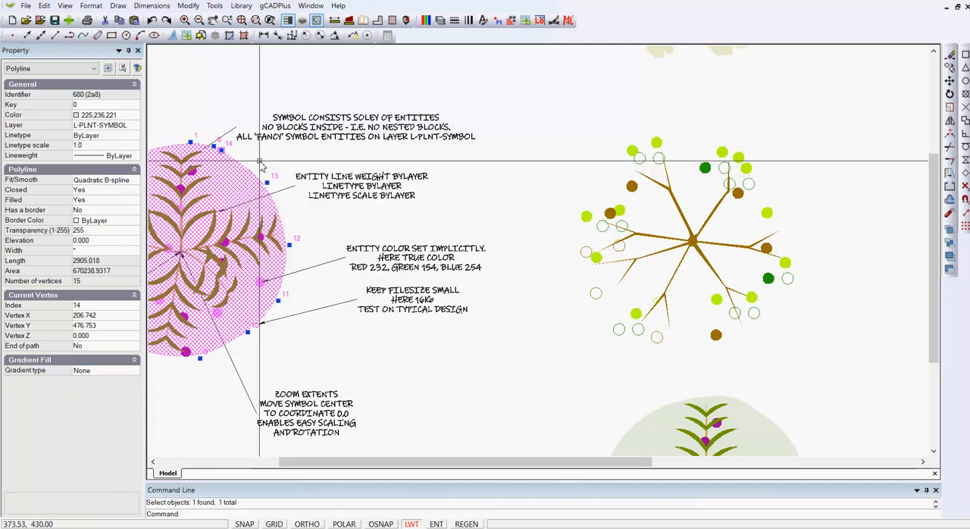
key(Escape)
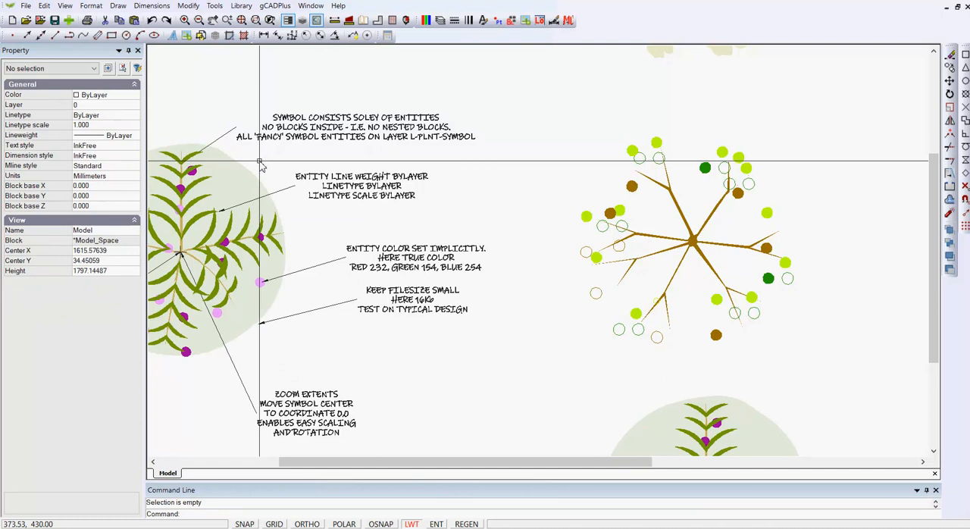
- Set the annotated symbol's background polyline to the pale yellow true color 253, 252, 238
click(237, 198)
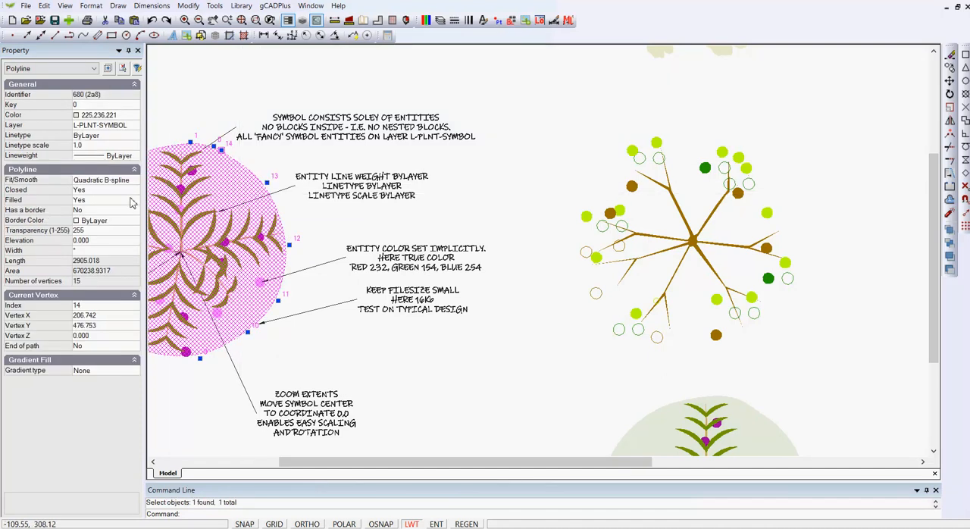
click(137, 117)
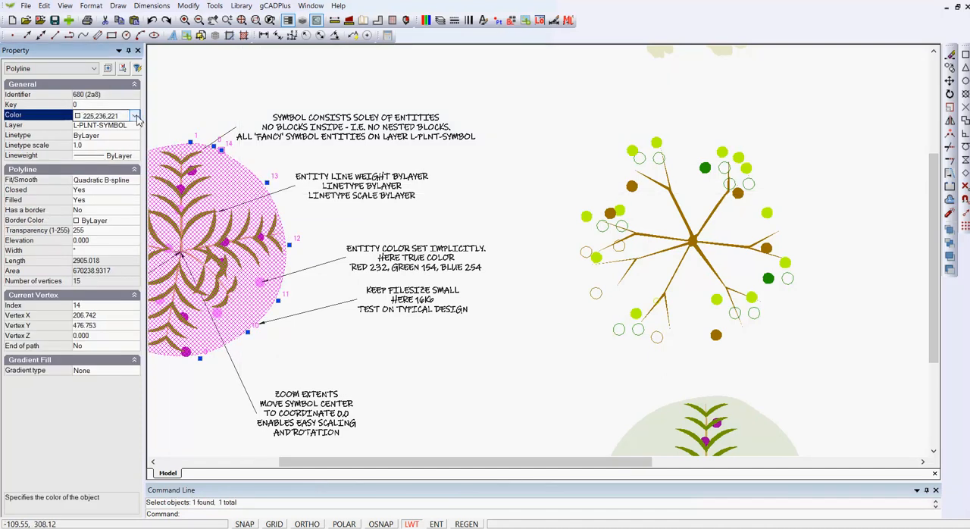
click(134, 116)
click(121, 301)
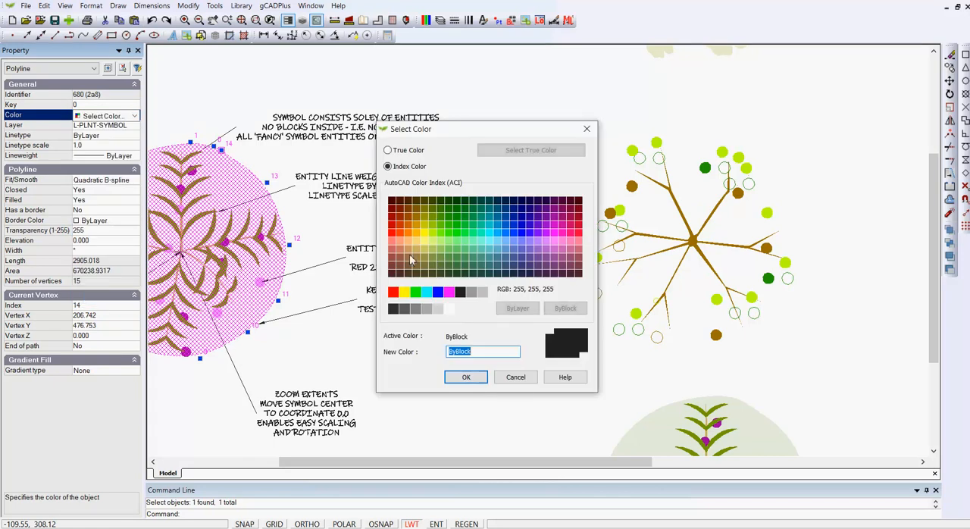
click(388, 151)
click(508, 150)
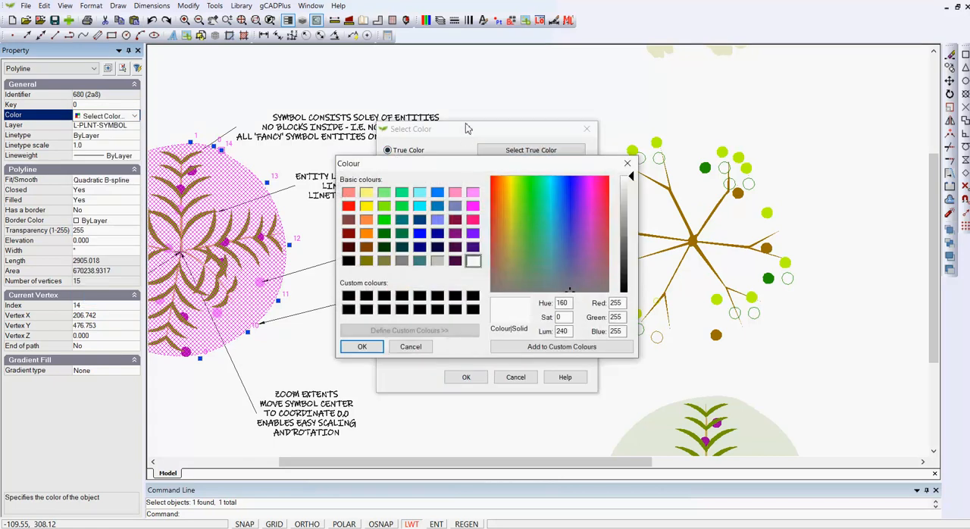
click(516, 210)
click(625, 185)
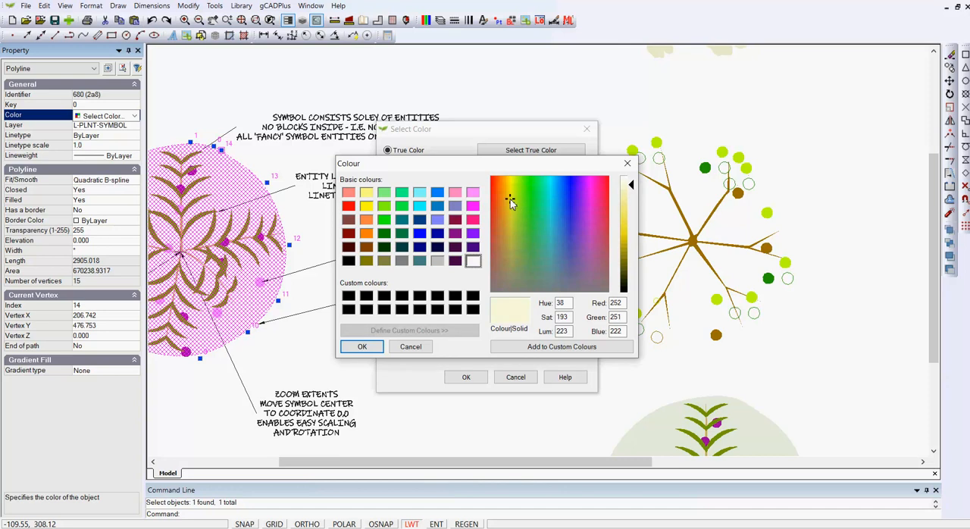
drag(627, 185, 630, 182)
click(362, 346)
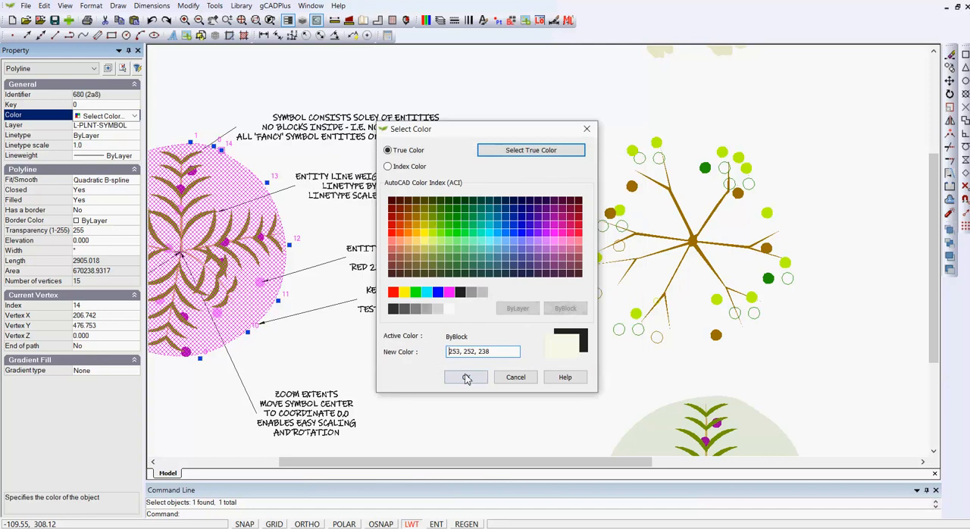
click(466, 377)
key(Escape)
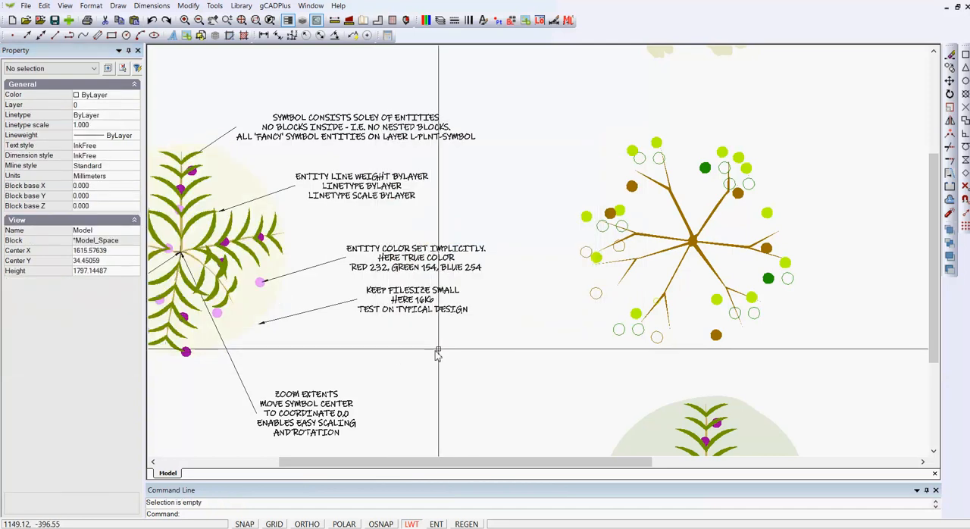
- Set the transparency of the annotated symbol's pale yellow background polyline to 100 and check that the polyline can still be selected
scroll(452, 351, down, 3)
middle_drag(544, 403, 542, 193)
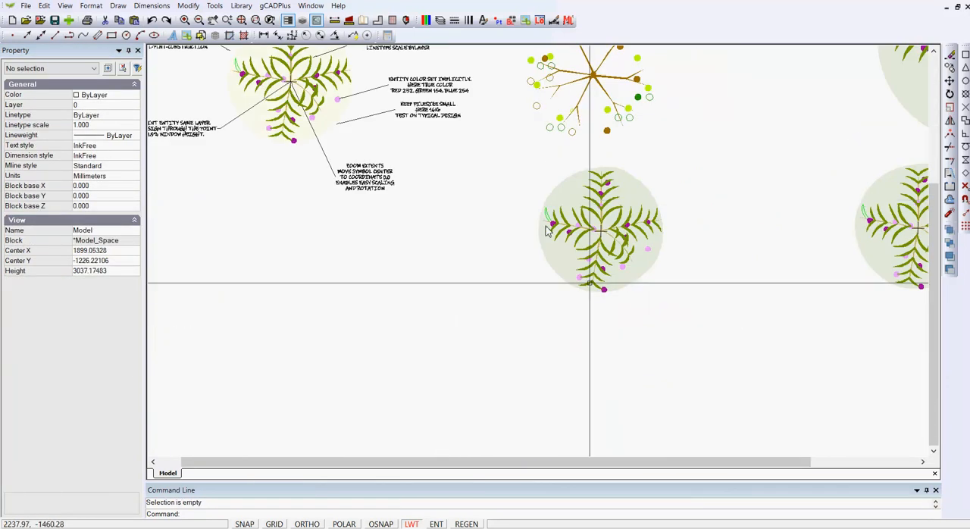
middle_drag(352, 136, 351, 199)
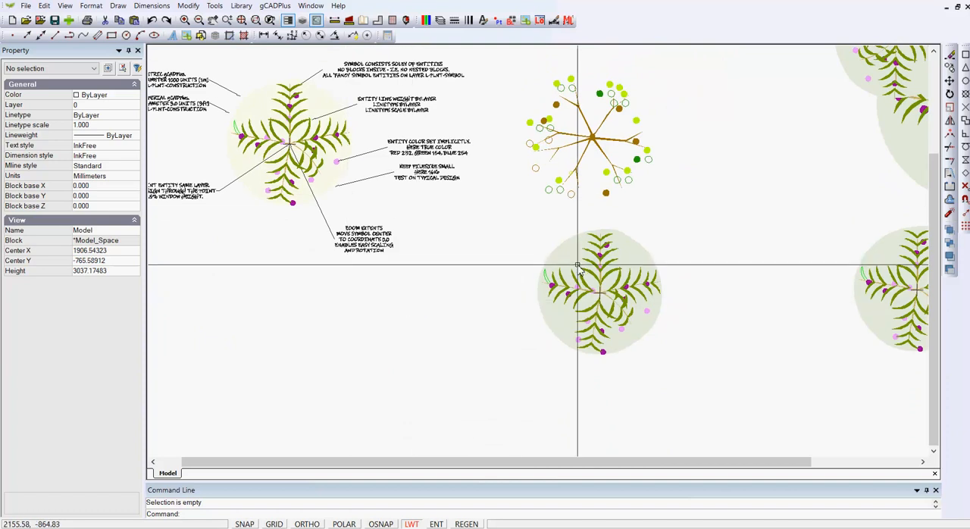
click(260, 109)
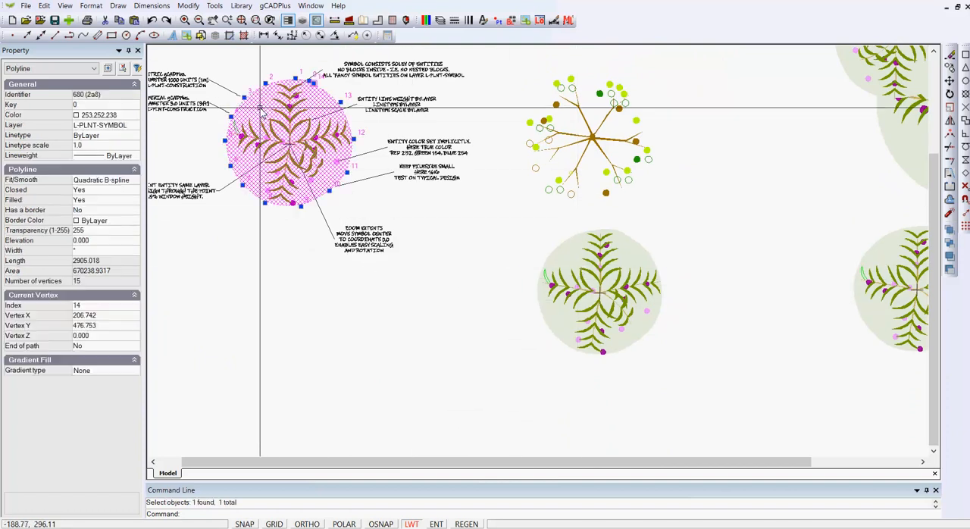
click(90, 231)
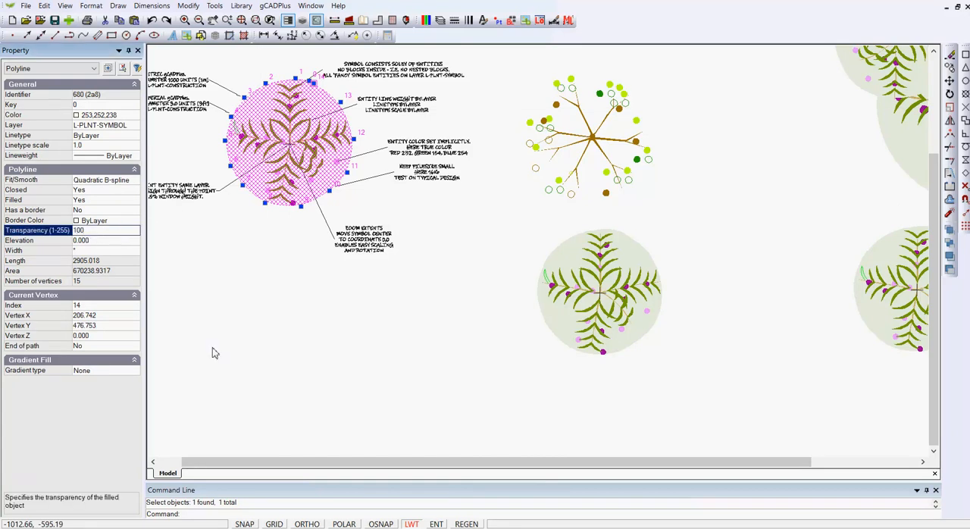
key(Return)
key(Escape)
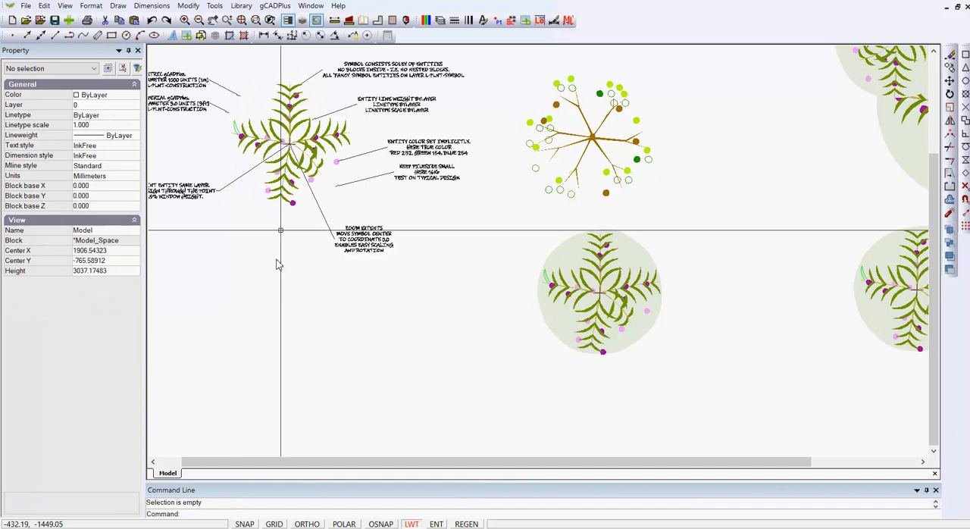
click(314, 101)
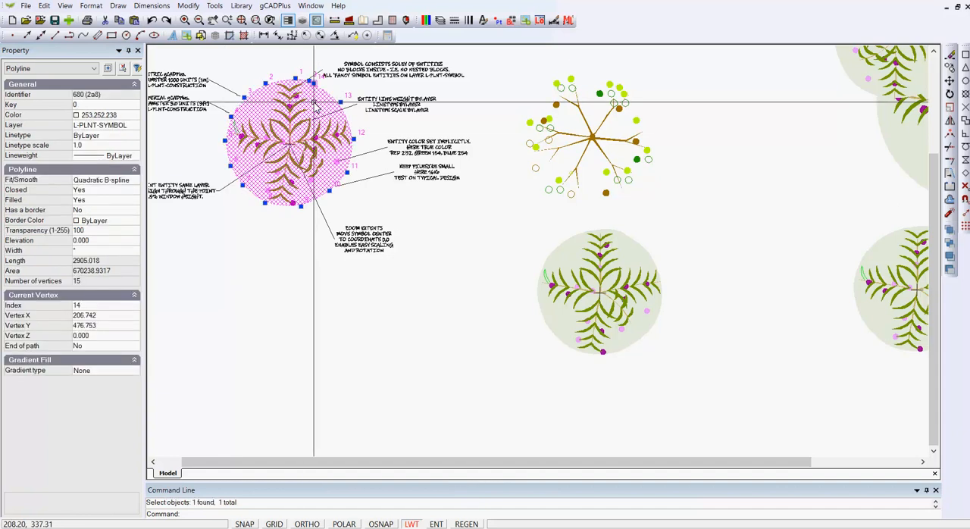
key(Escape)
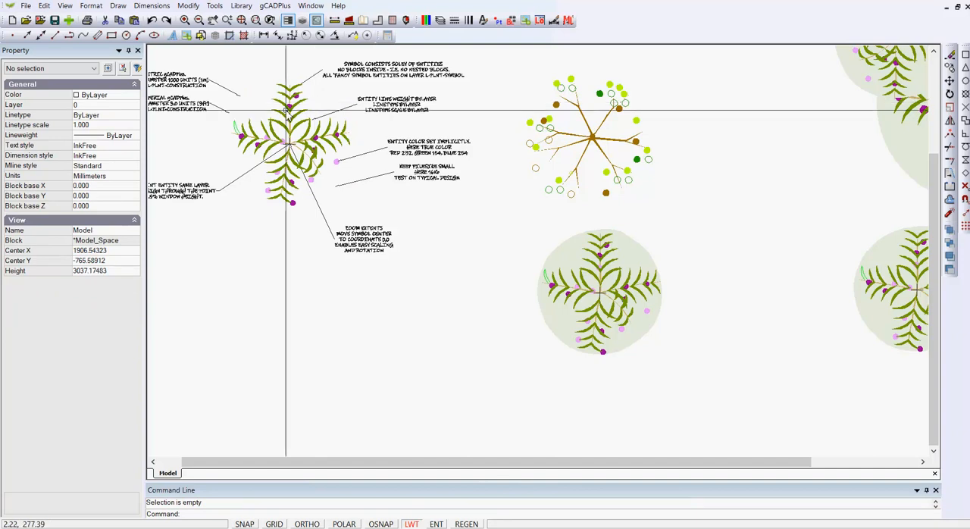
- Set the transparency of the annotated symbol's background polyline to 255 and deselect it
click(314, 102)
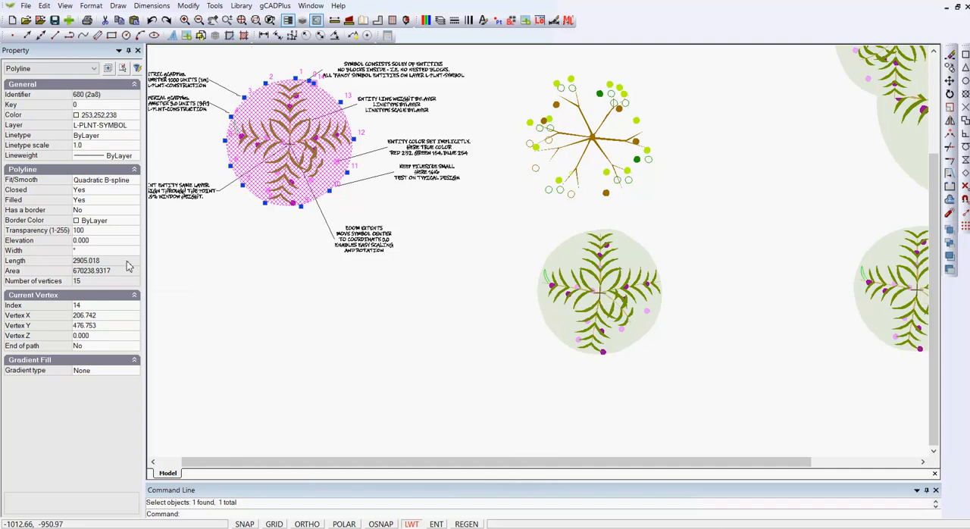
click(103, 230)
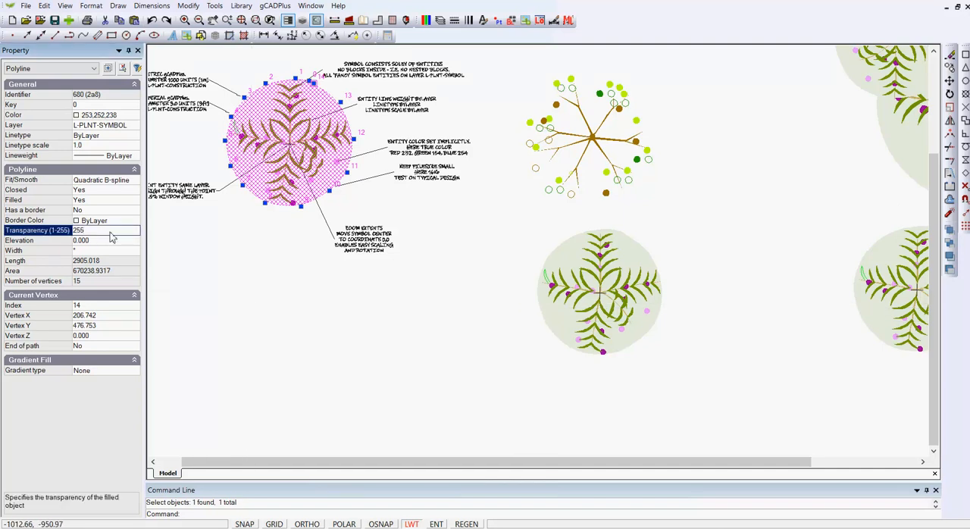
key(Escape)
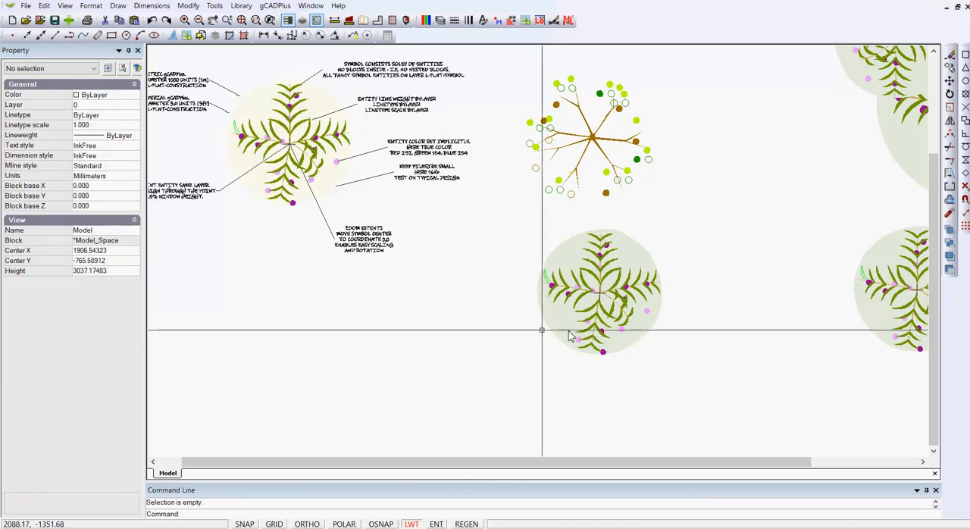
scroll(523, 331, down, 3)
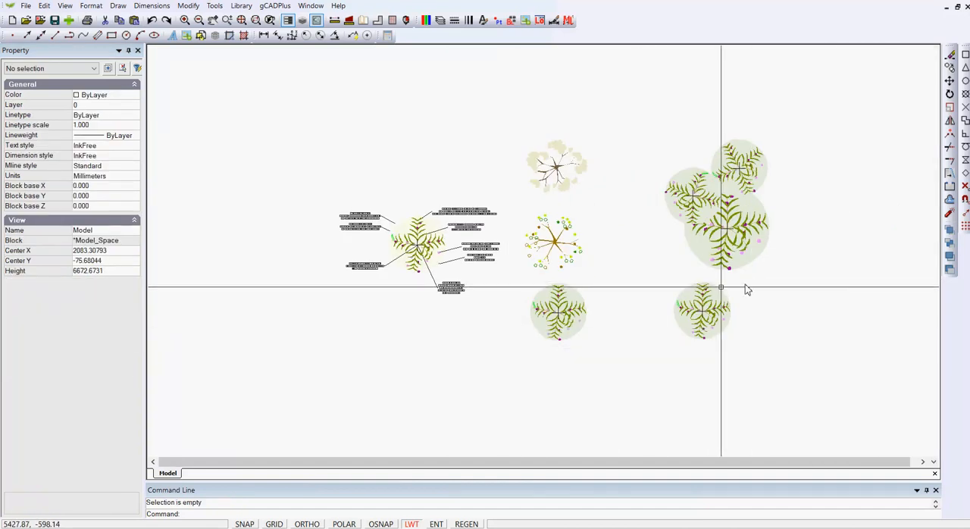